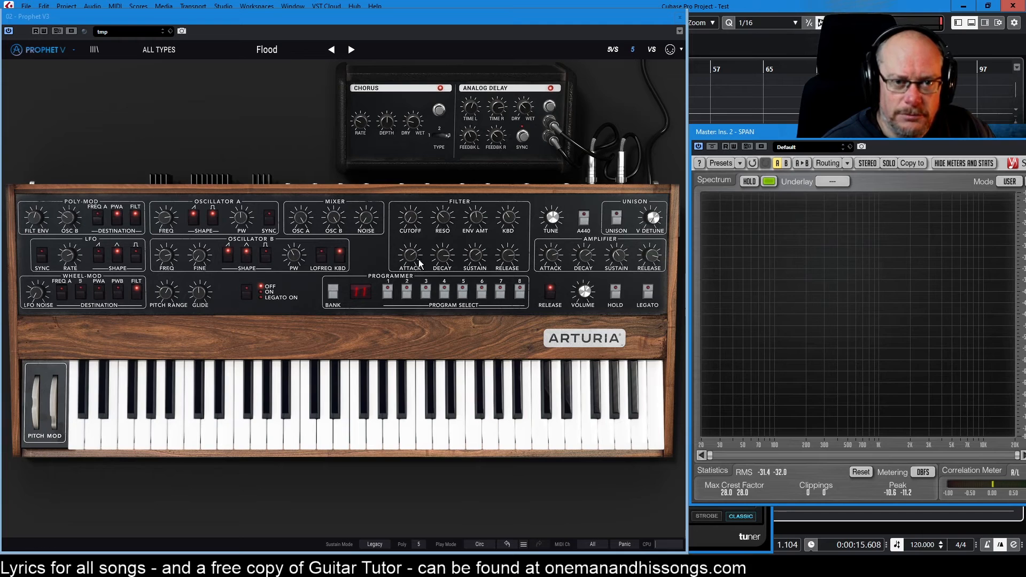
Step: Reload the tmp preset from the synth's preset browser and close the browser
mouse_move(412, 255)
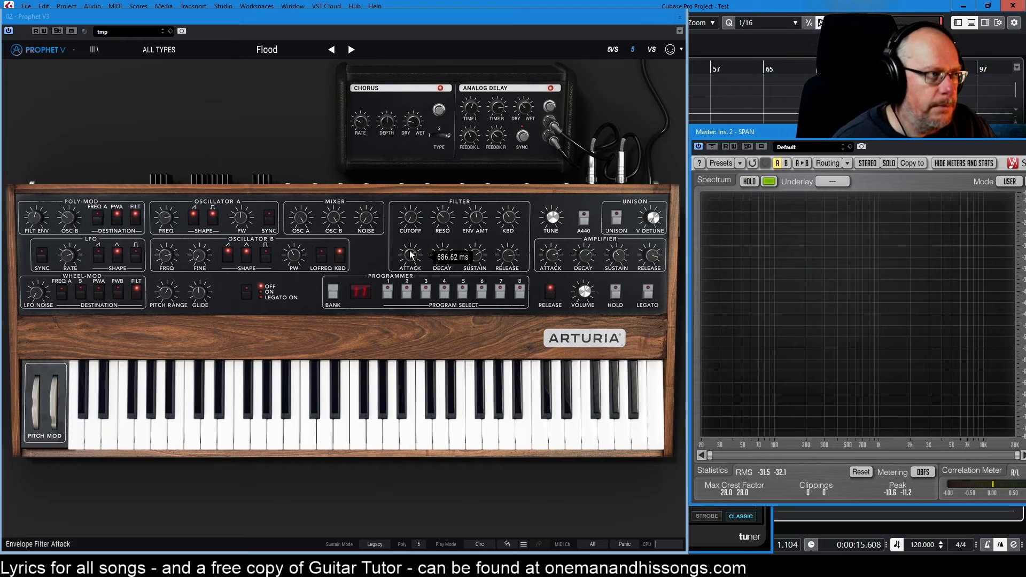
left_click(170, 31)
left_click(187, 40)
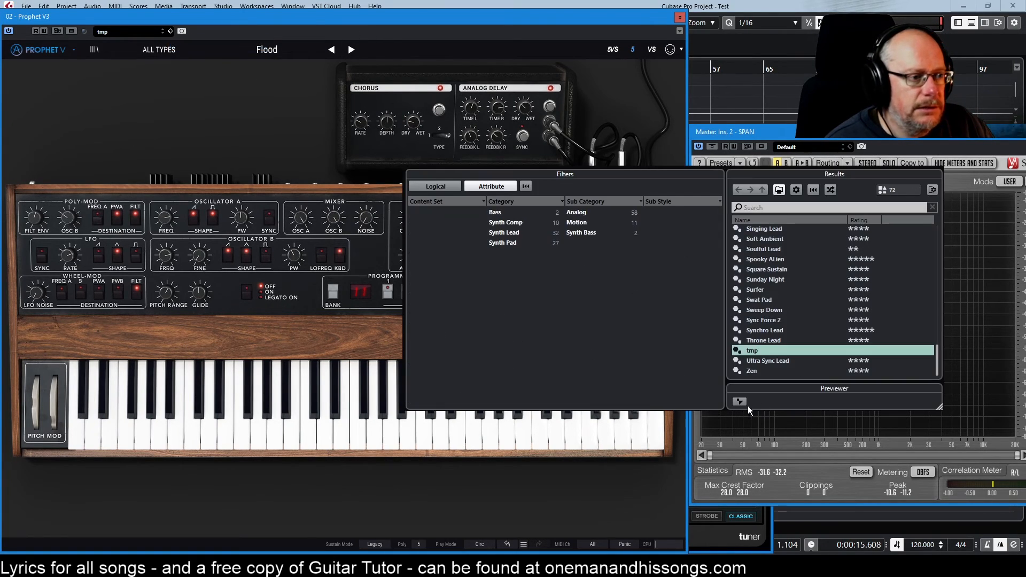
left_click(764, 348)
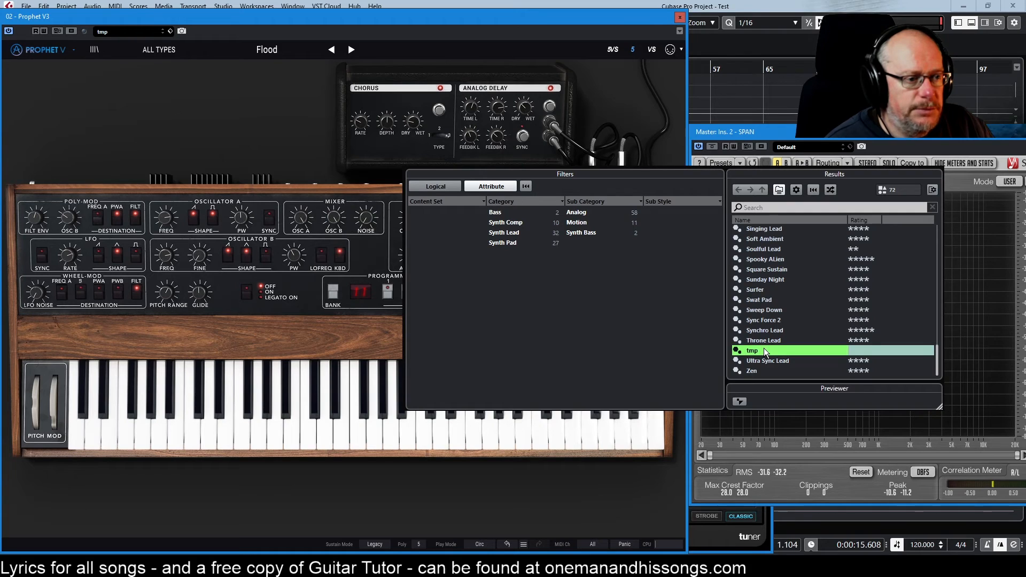
left_click(519, 480)
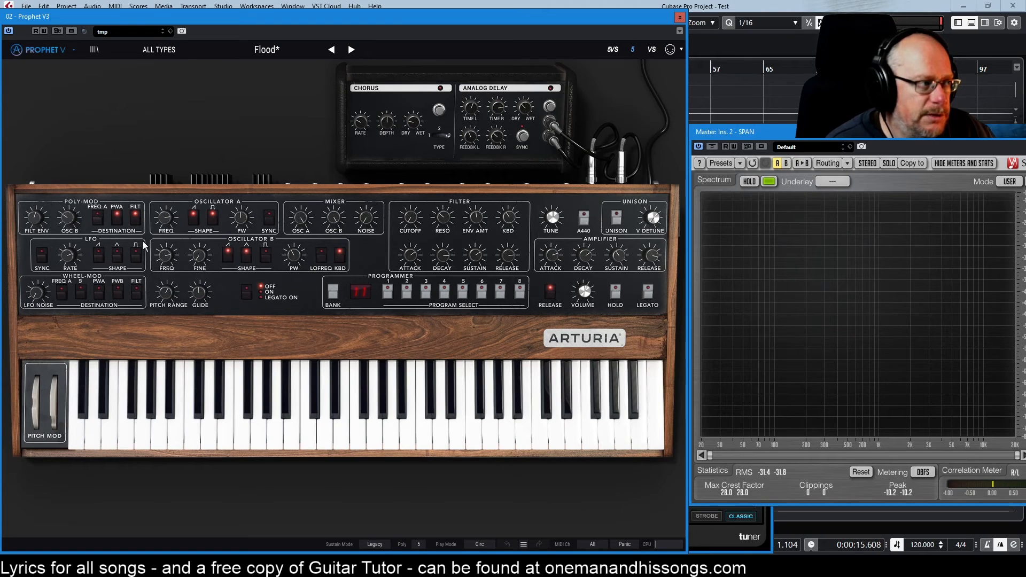
Step: Disable the filter as a Poly-Mod destination and turn down the Poly-Mod filter envelope amount, fine-adjusting the filter cutoff
left_click(135, 221)
left_click_drag(33, 217, 33, 270)
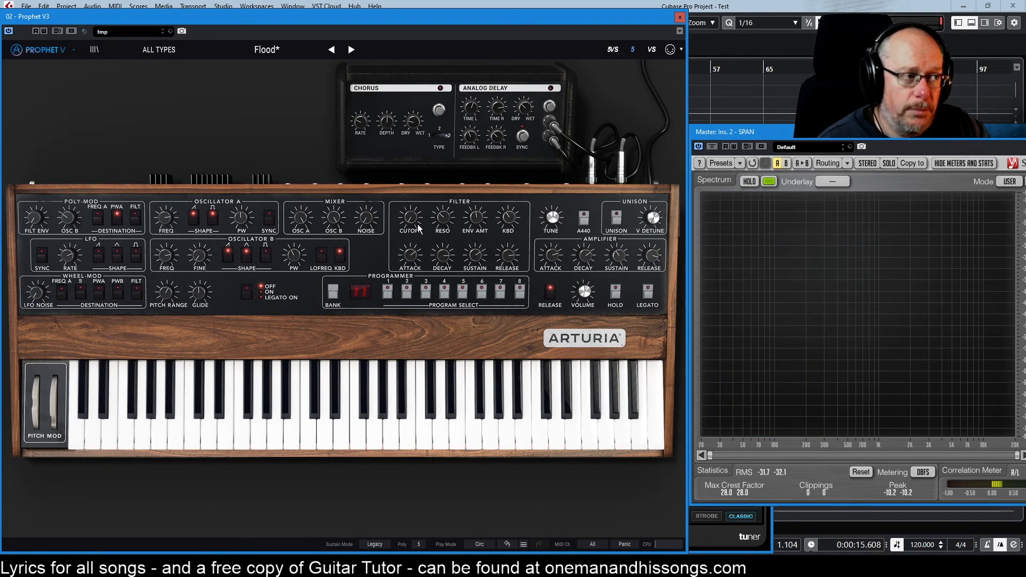
left_click_drag(413, 220, 411, 220)
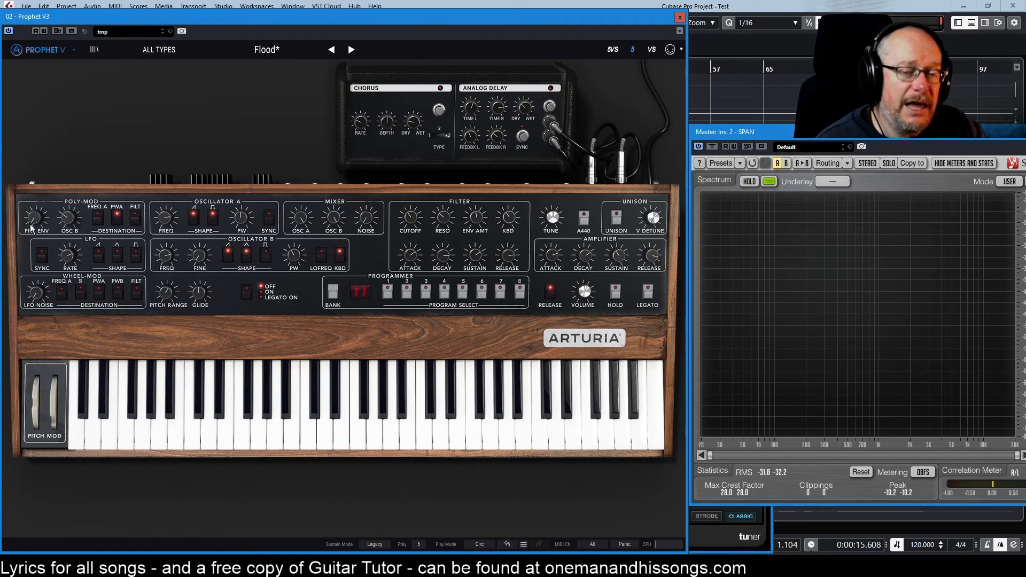
Step: Vary the Poly-Mod oscillator B amount, trying settings such as 32%, 0% and 100%
mouse_move(63, 219)
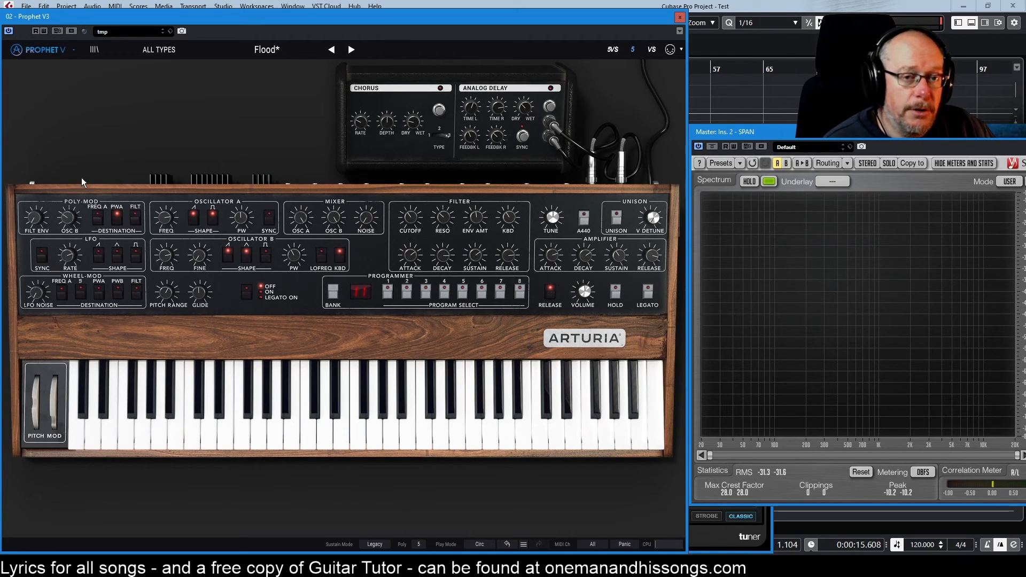
left_click_drag(68, 210, 67, 223)
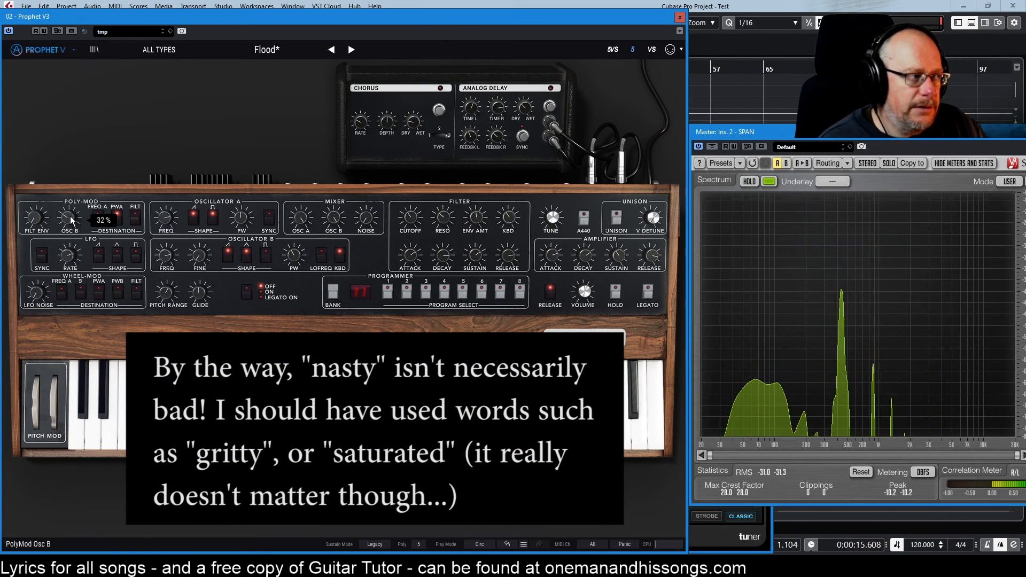
double_click(73, 214)
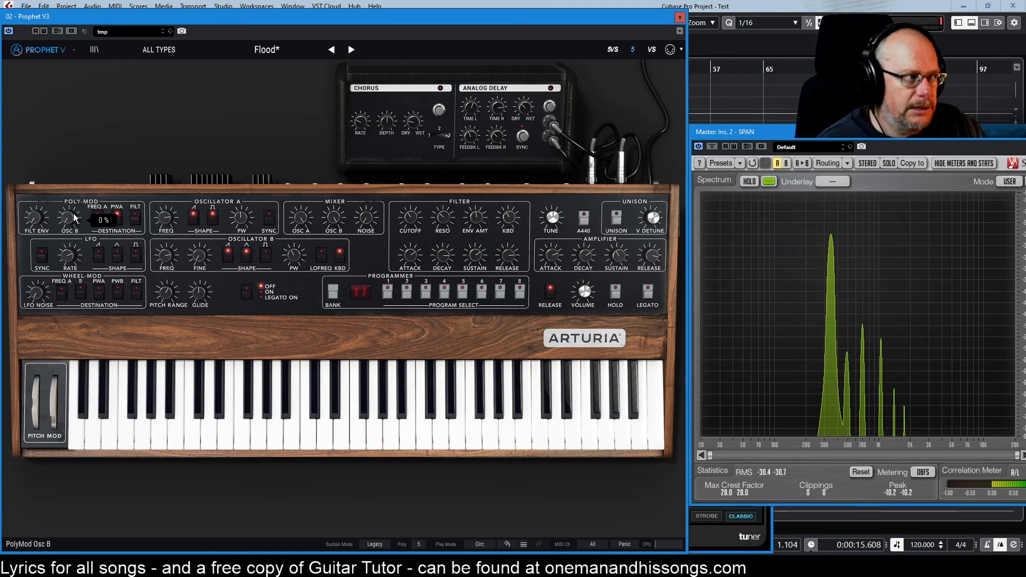
mouse_move(70, 215)
left_mouse_down()
mouse_move(69, 187)
mouse_move(72, 217)
left_mouse_up()
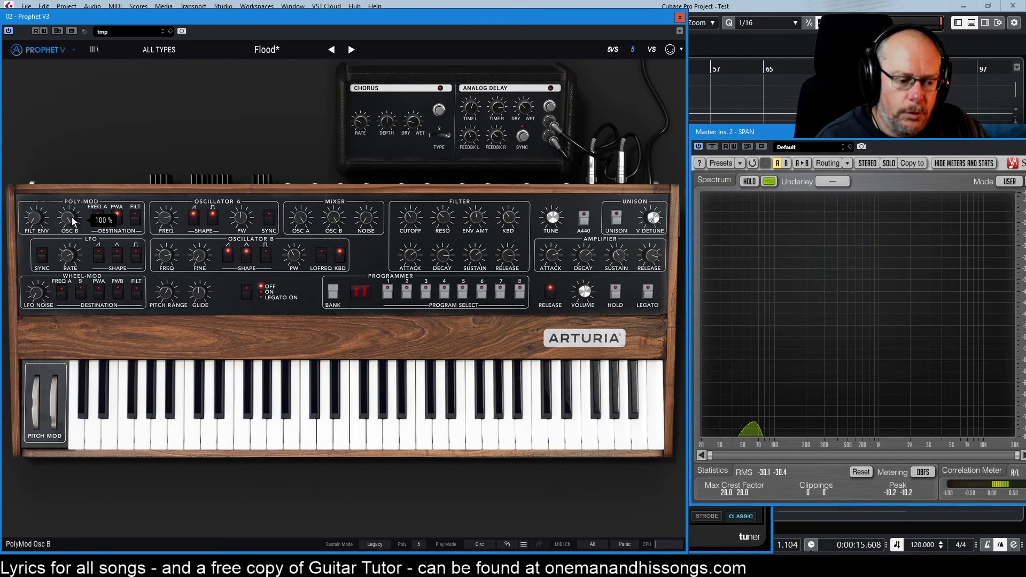
left_click_drag(71, 217, 54, 228)
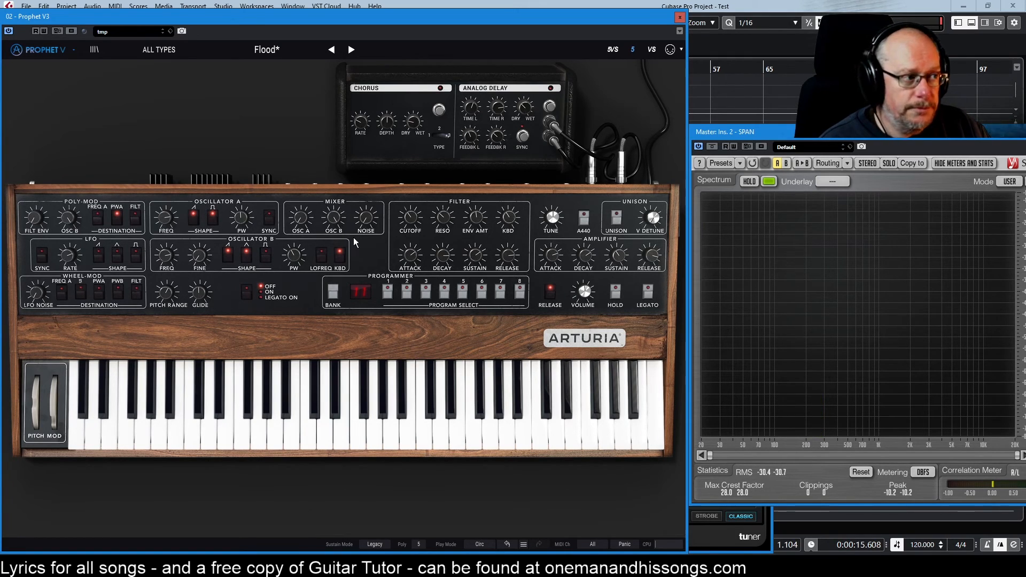
Step: Turn oscillator A up and oscillator B down in the mixer
left_click_drag(301, 217, 301, 144)
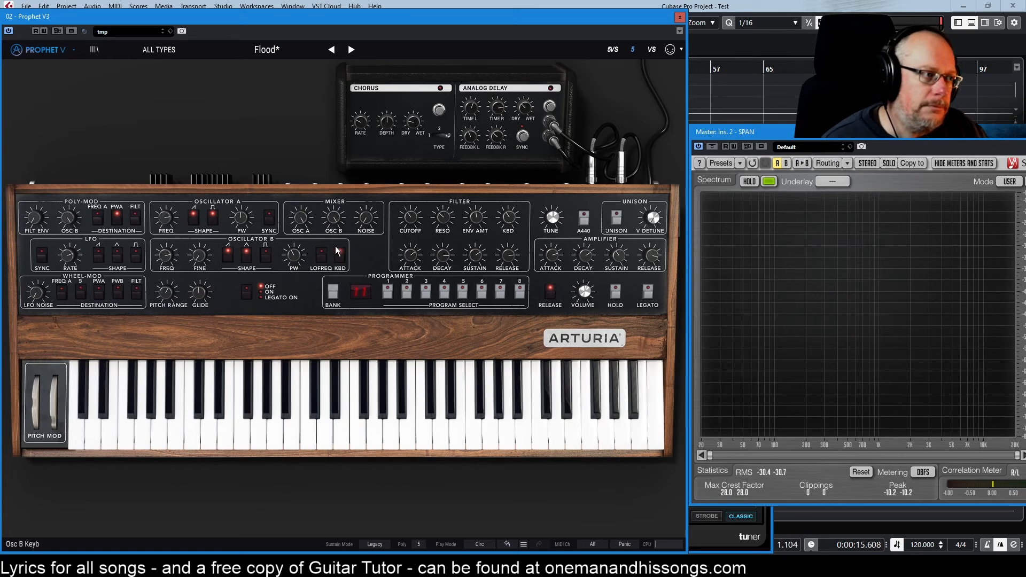
left_click_drag(335, 219, 336, 262)
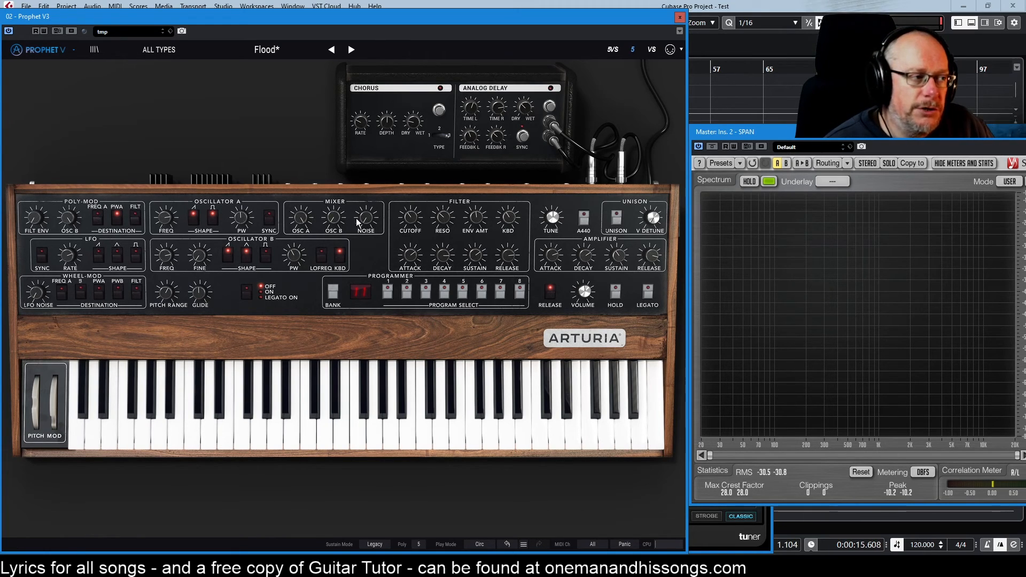
mouse_move(333, 212)
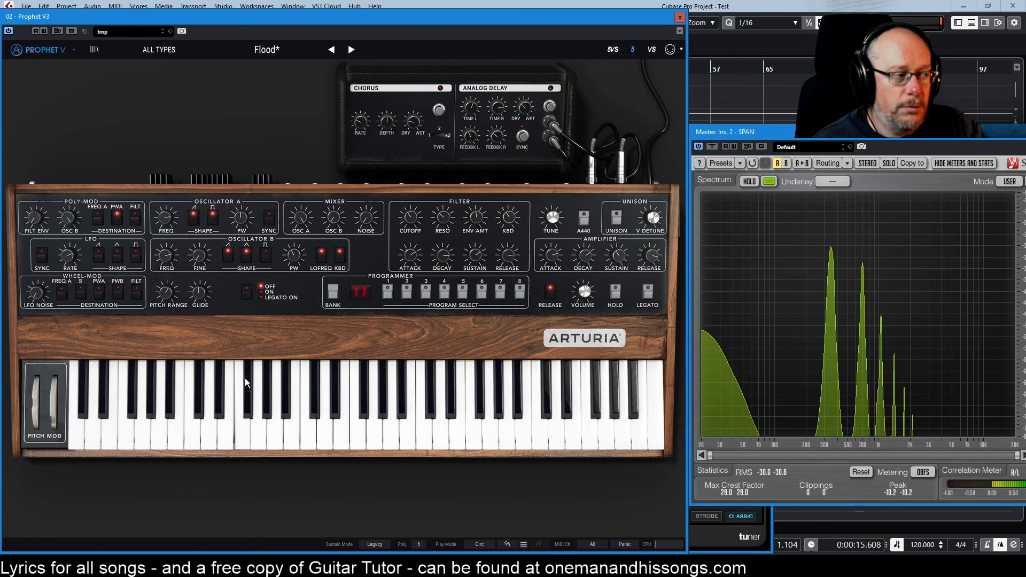
Step: Try oscillator B at different low-frequency rates, including +4 and -12 semitones, and re-enable its triangle shape
mouse_move(165, 257)
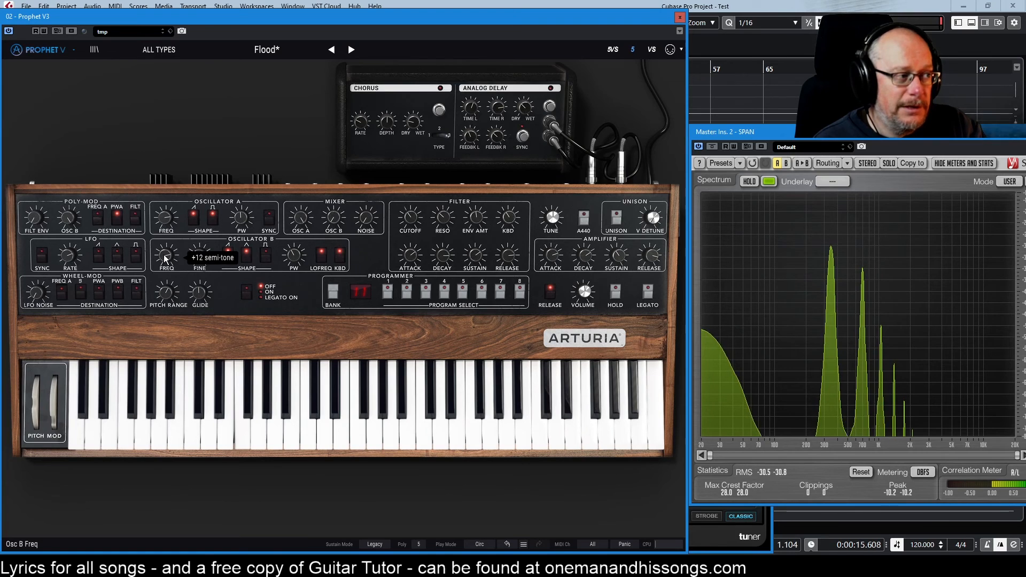
double_click(165, 256)
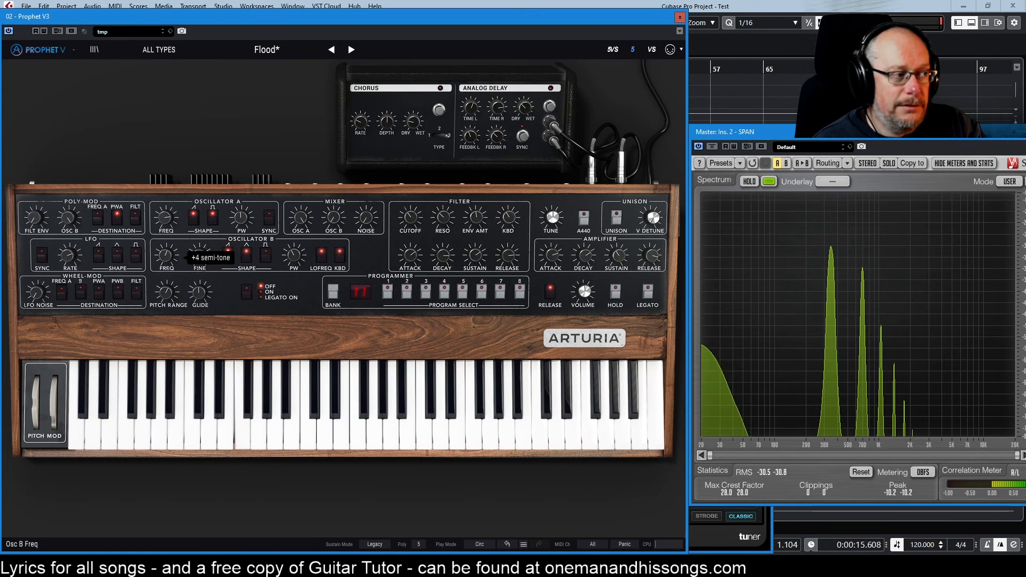
left_click_drag(165, 256, 165, 259)
left_click_drag(165, 255, 165, 262)
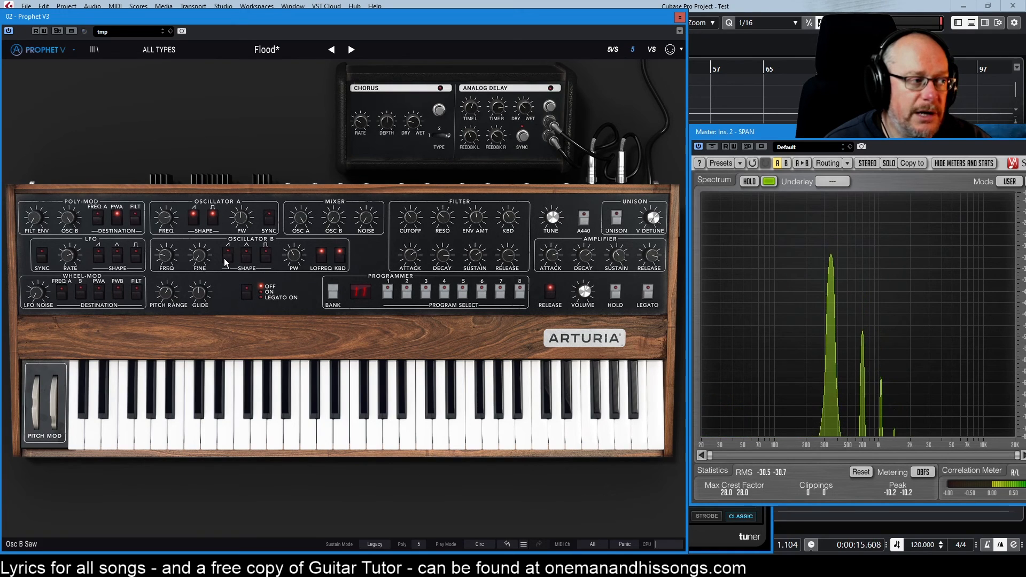
left_click(243, 254)
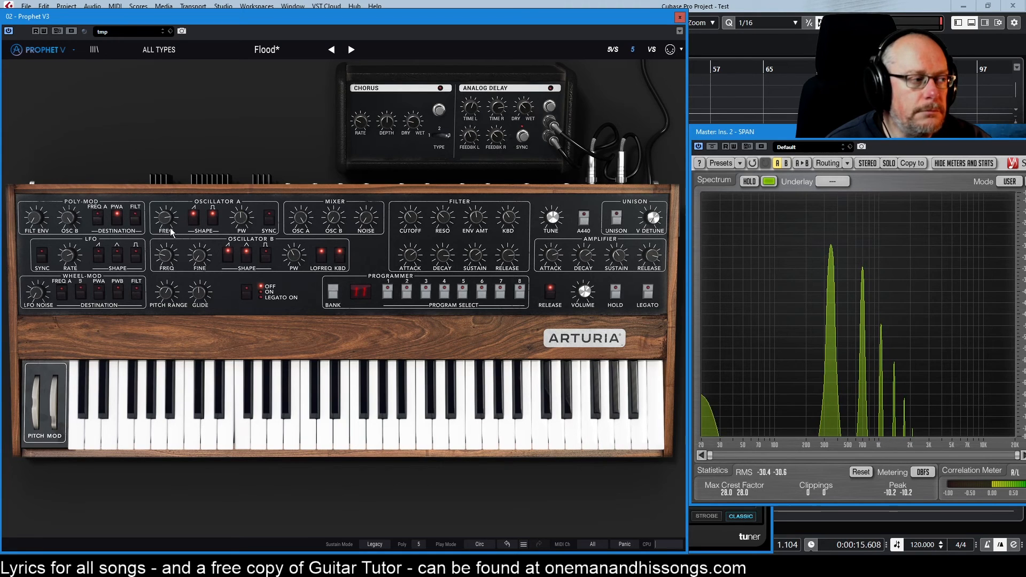
mouse_move(165, 254)
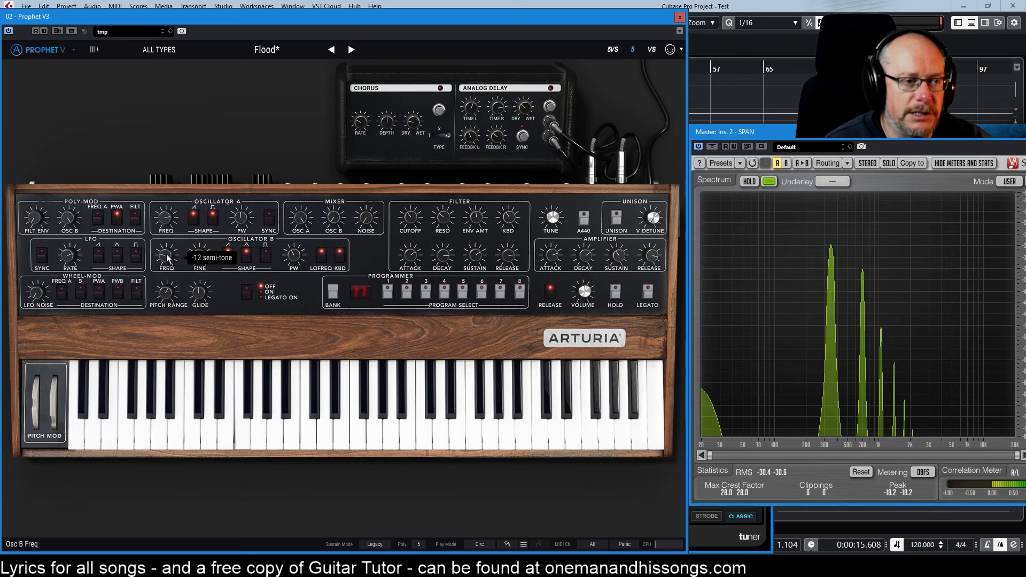
left_click_drag(166, 254, 165, 201)
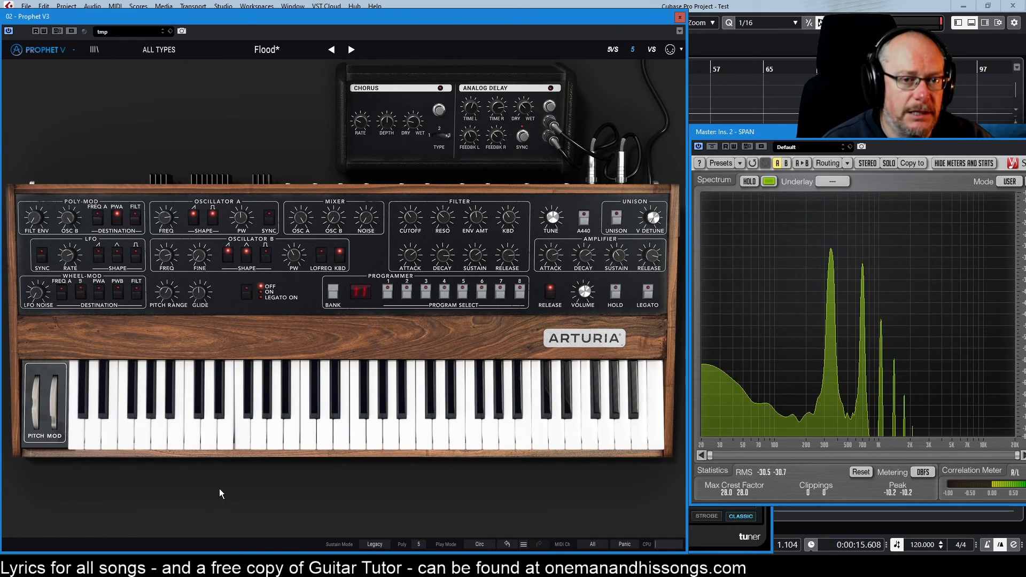
Step: Try oscillator B with low-frequency mode off, sweeping its frequency through settings such as +5 and +3 semitones
mouse_move(165, 255)
left_click_drag(164, 255, 165, 263)
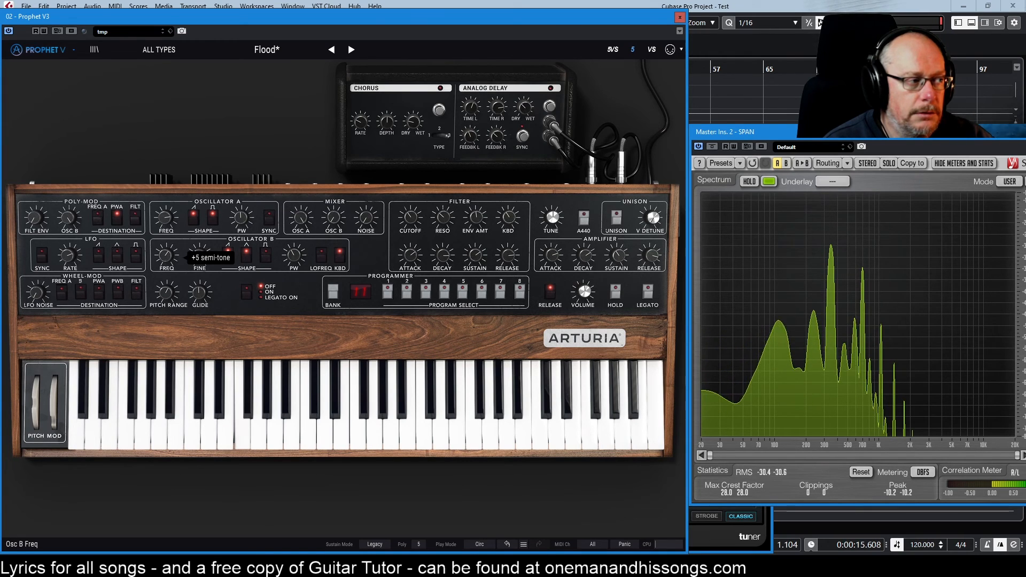
left_click_drag(165, 262, 164, 264)
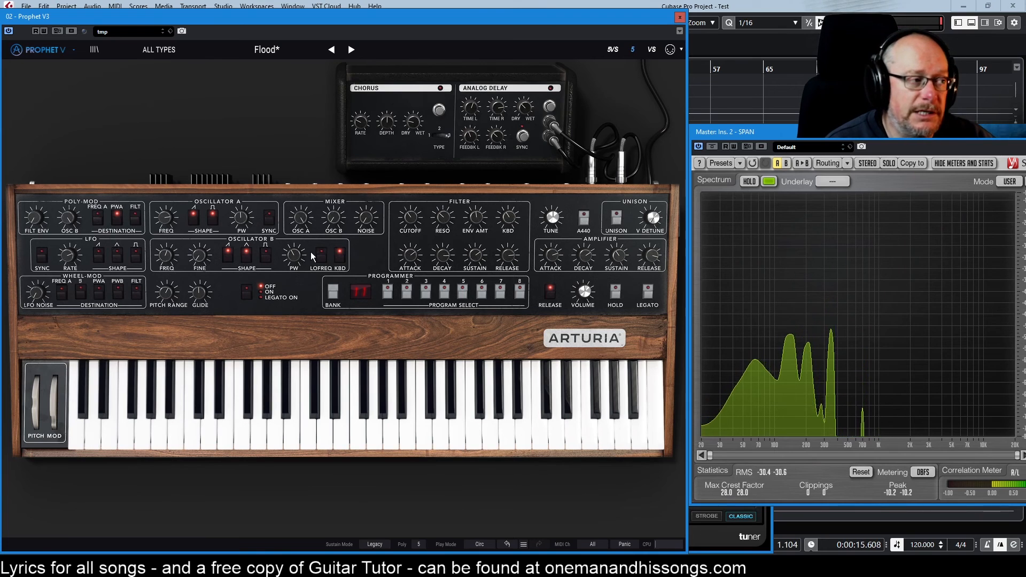
mouse_move(300, 255)
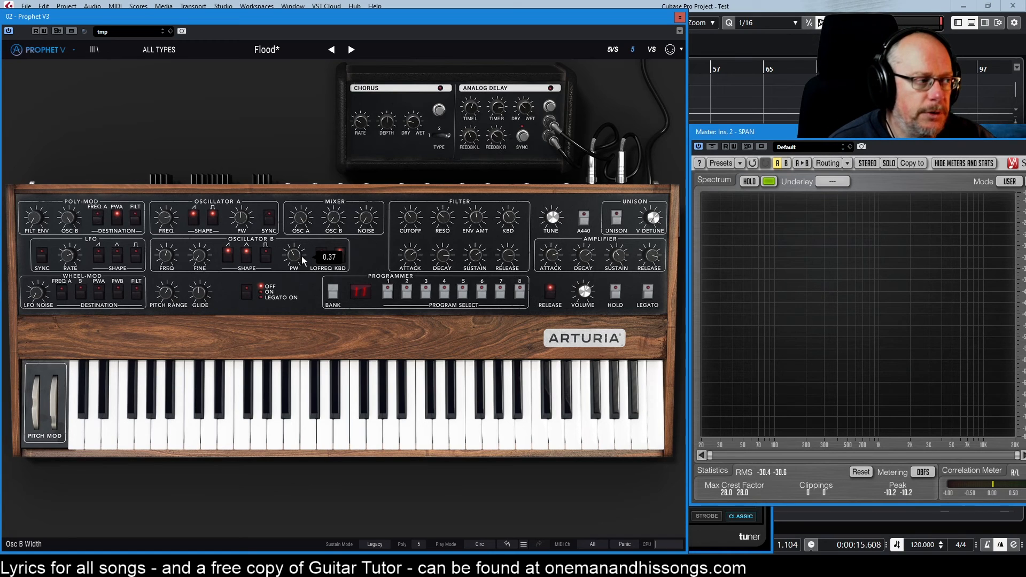
mouse_move(165, 257)
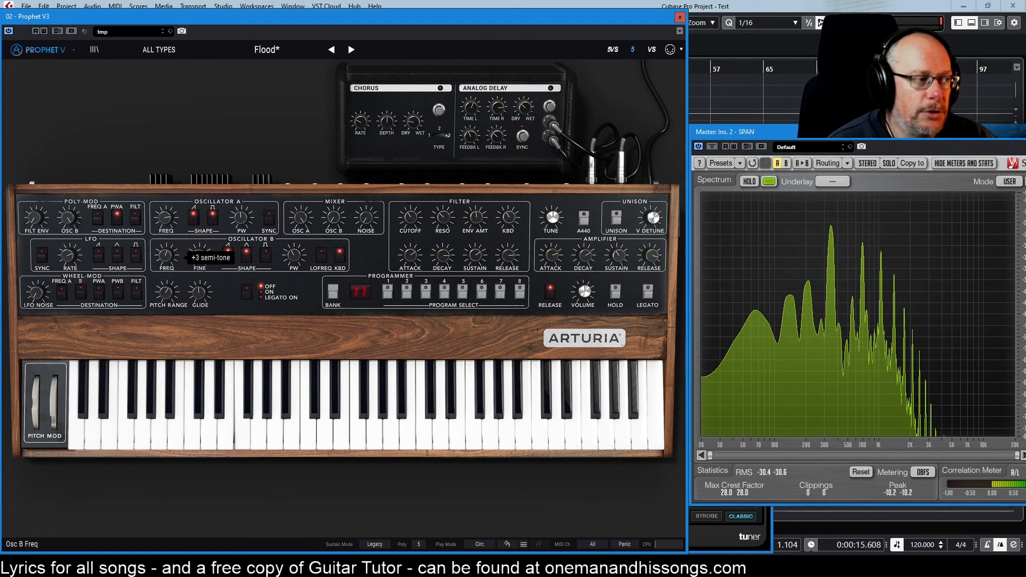
left_click_drag(165, 258, 164, 260)
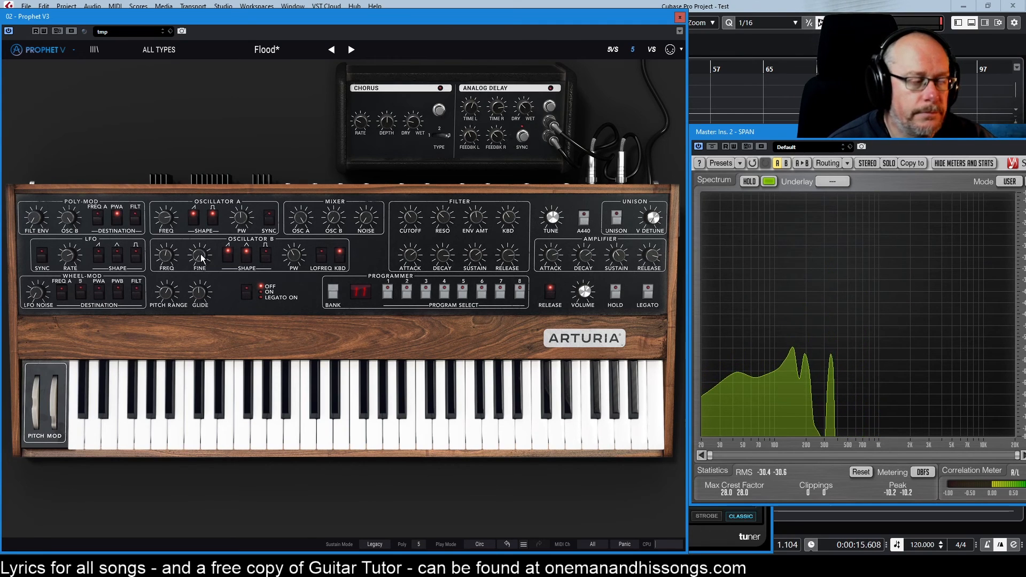
Step: Bring the Tuner window forward and place it beside the synth, over the lower part of the spectrum analyzer
left_click(730, 545)
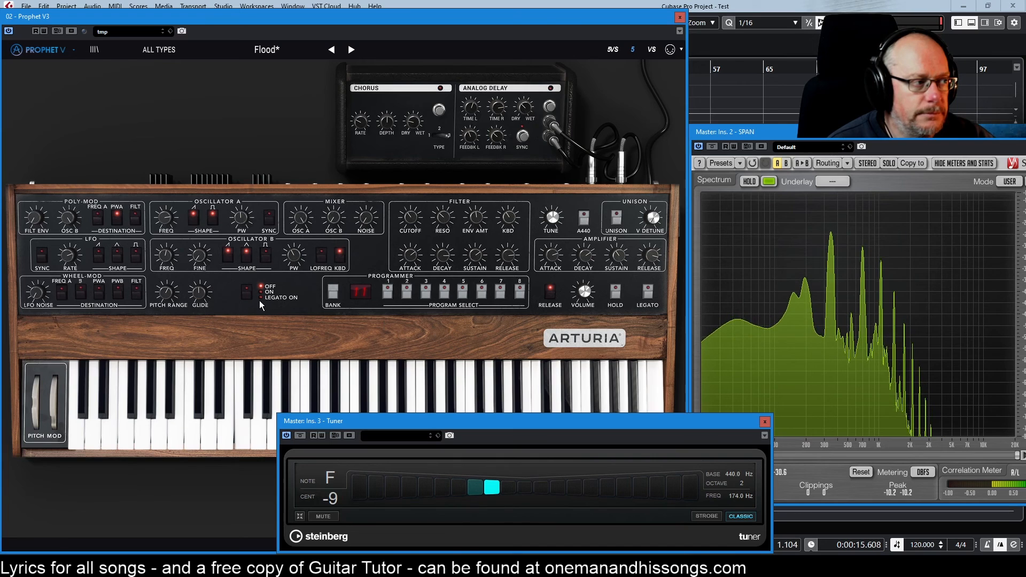
left_click(166, 256)
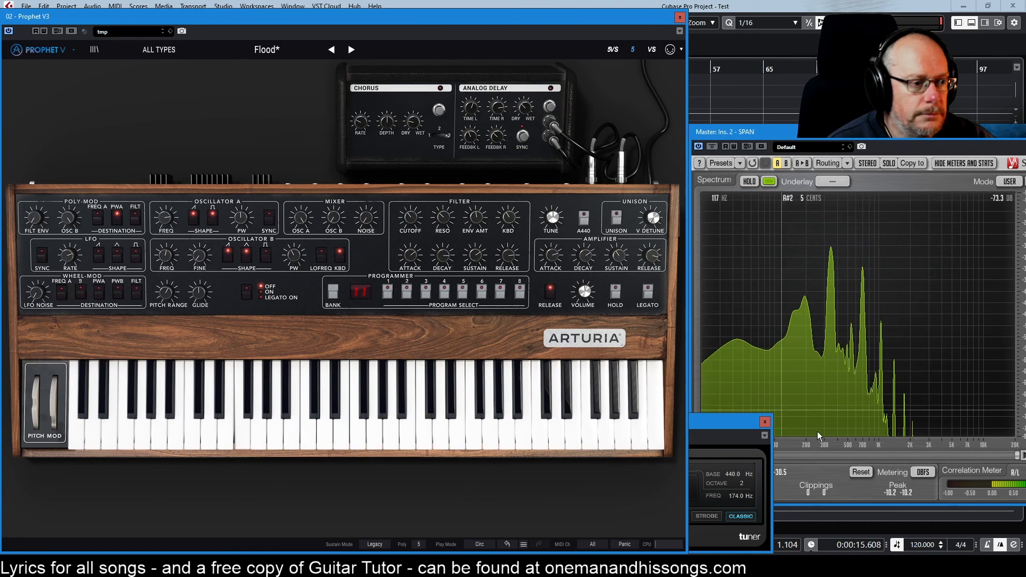
left_click_drag(711, 421, 1025, 414)
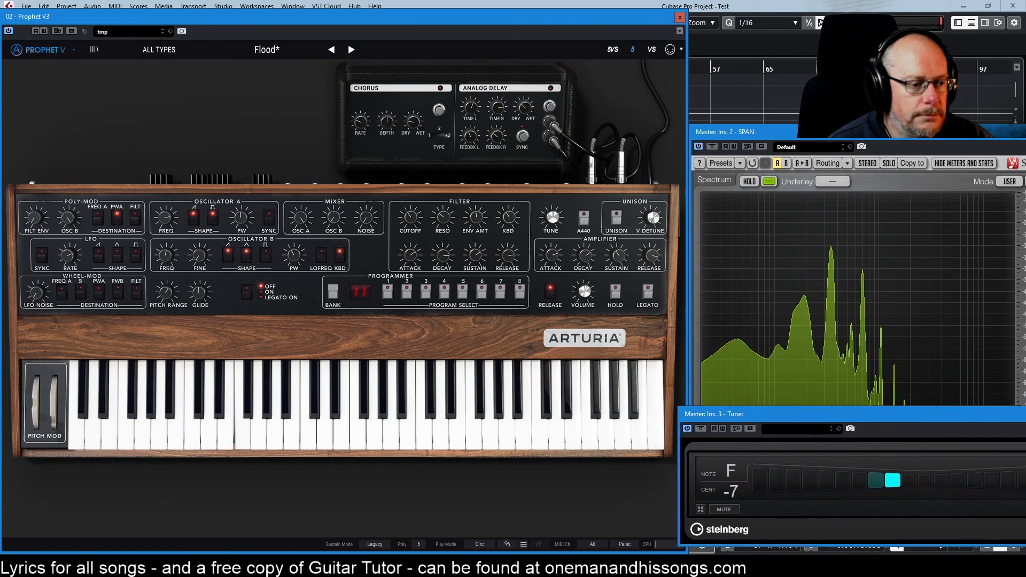
Step: Raise oscillator B's frequency in stages through +5, +7, +9 and +12 to +14 semitones
left_click_drag(166, 254, 166, 250)
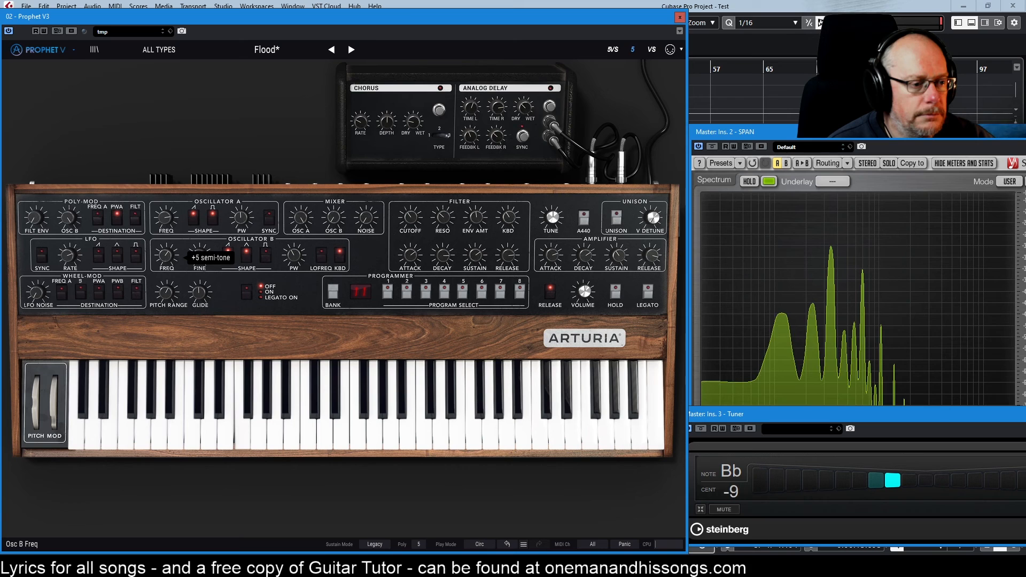
left_click_drag(166, 258, 166, 253)
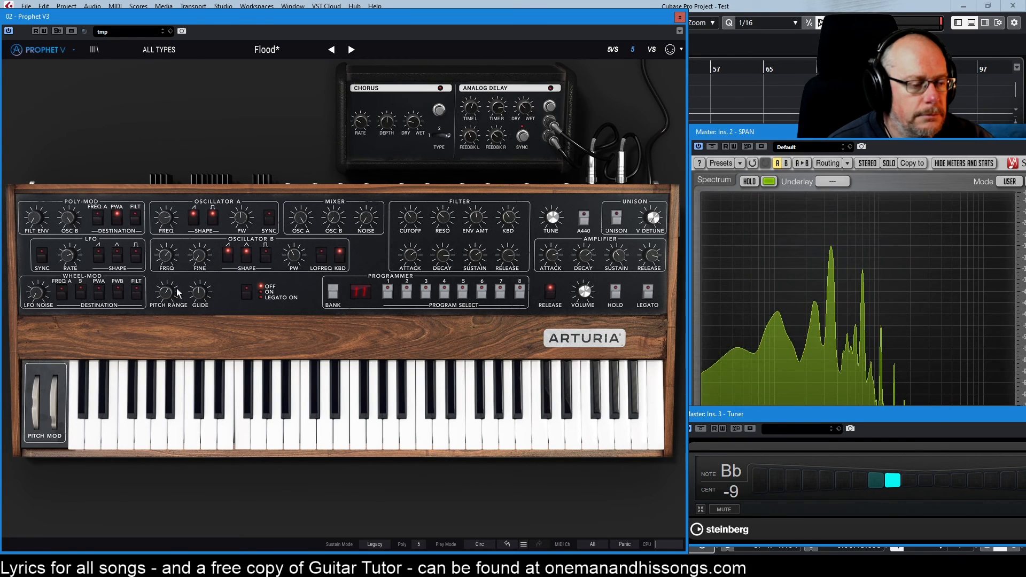
left_click_drag(168, 260, 168, 254)
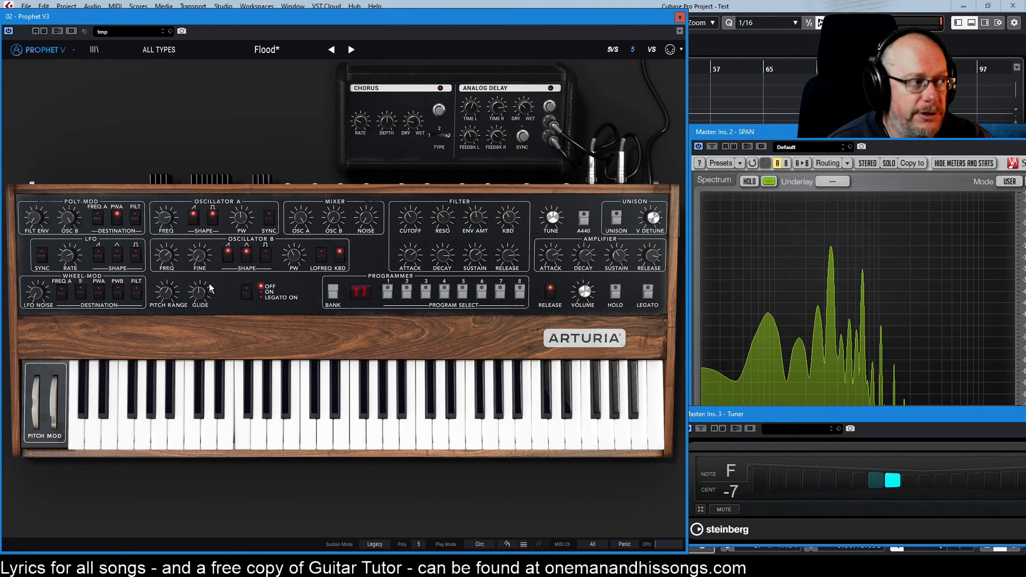
mouse_move(166, 256)
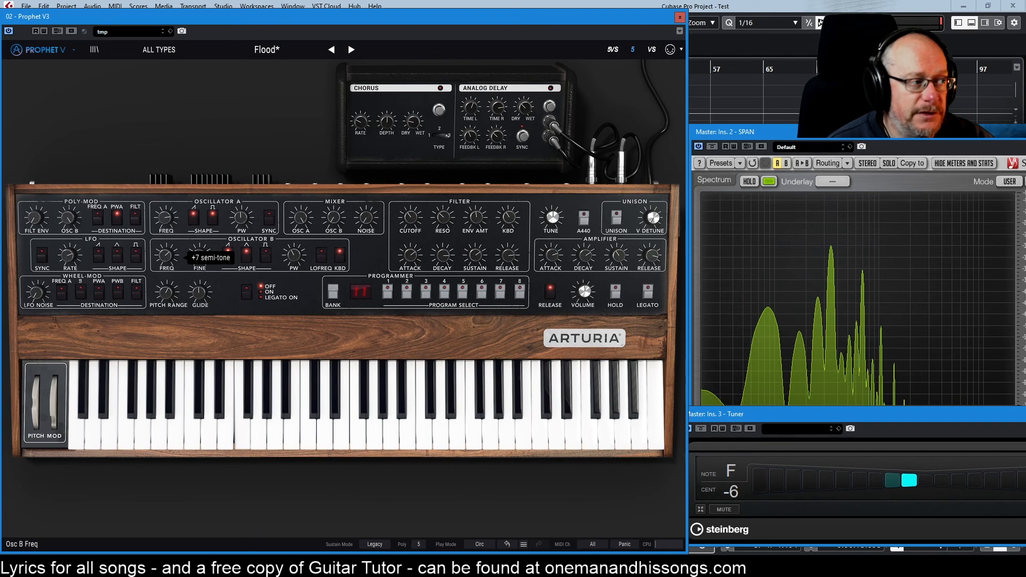
left_click_drag(166, 255, 167, 253)
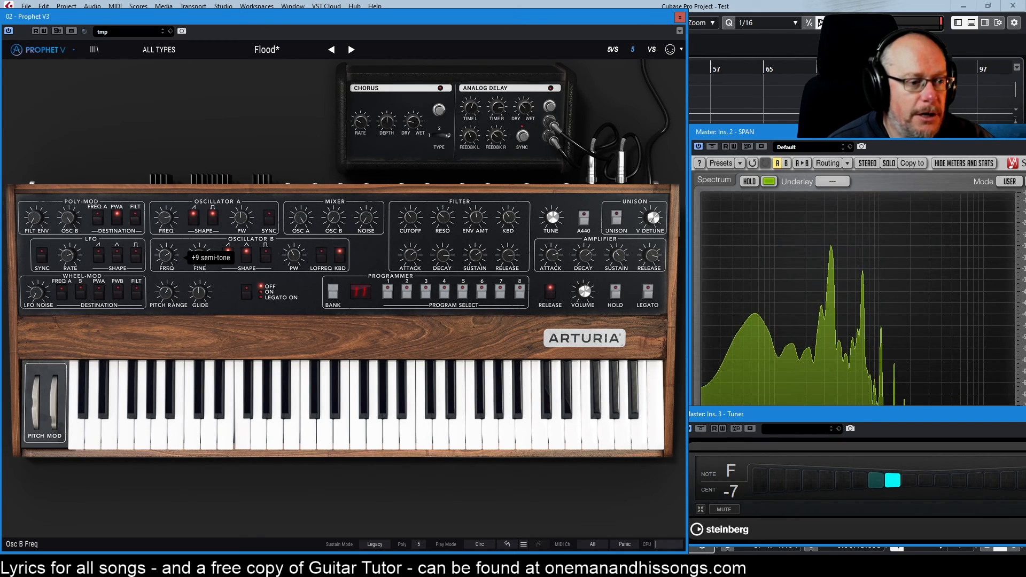
left_click_drag(166, 255, 167, 253)
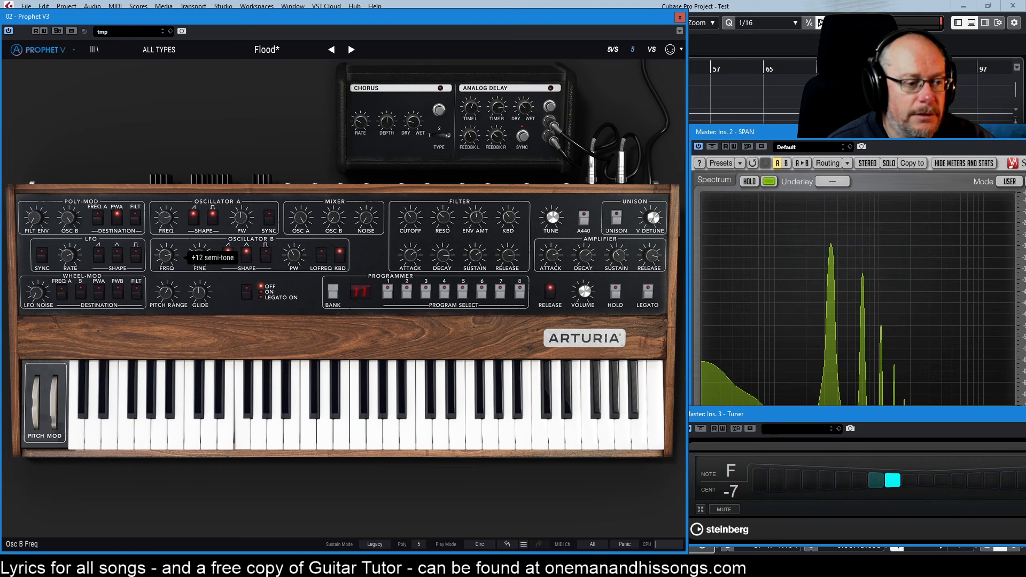
left_click_drag(167, 255, 167, 251)
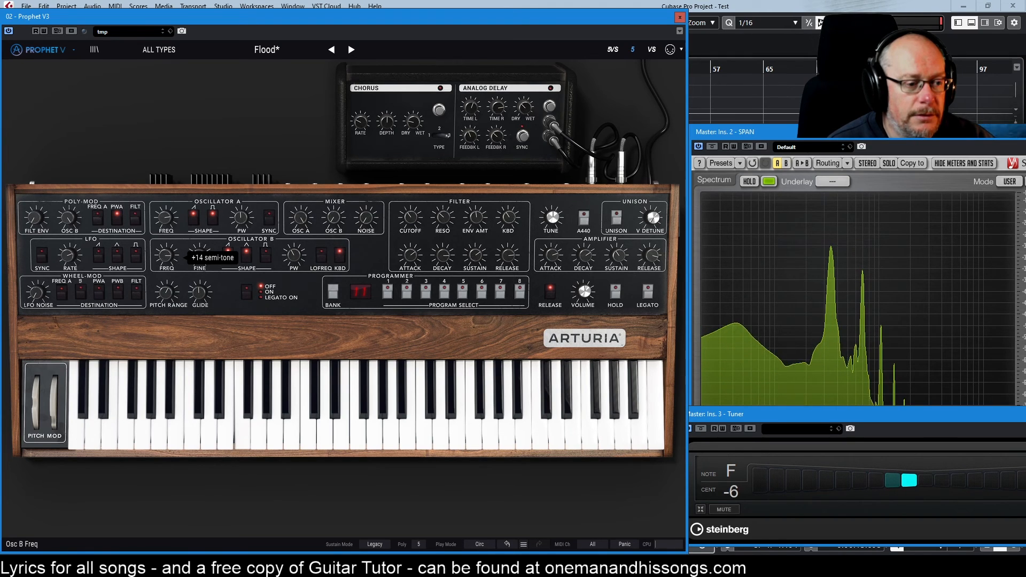
Step: Try oscillator B's frequency at +16 semitones and at settings below and above it
left_click_drag(166, 249, 167, 247)
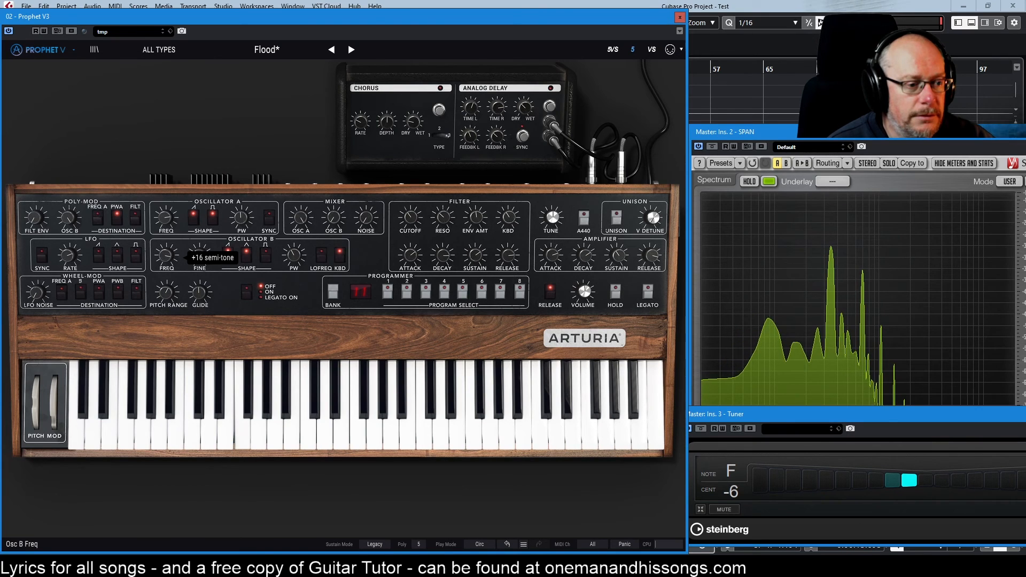
left_click_drag(167, 247, 169, 258)
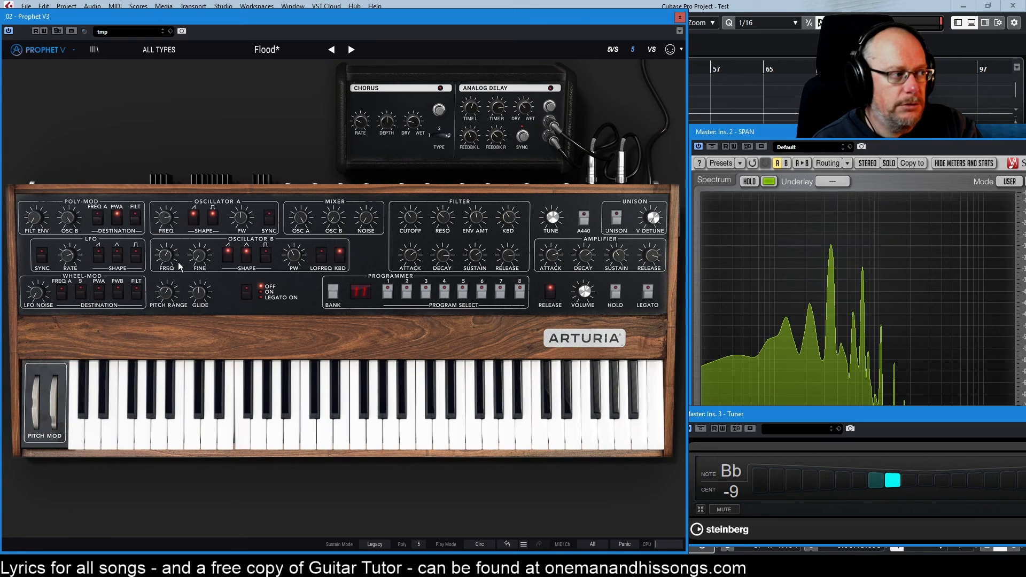
left_click_drag(166, 255, 166, 248)
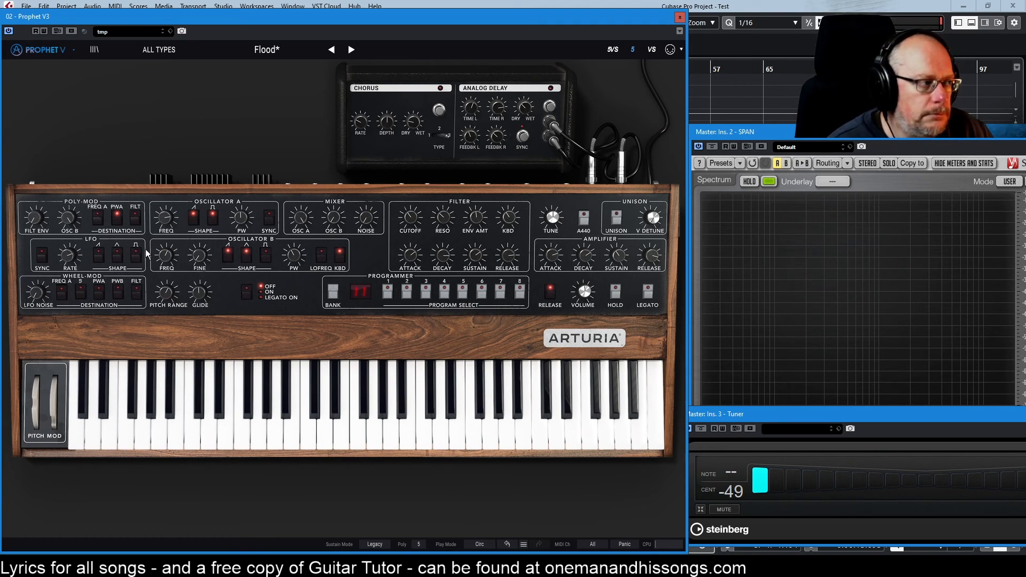
Step: Reload the saved tmp preset on the synth
left_click(171, 34)
left_click(192, 41)
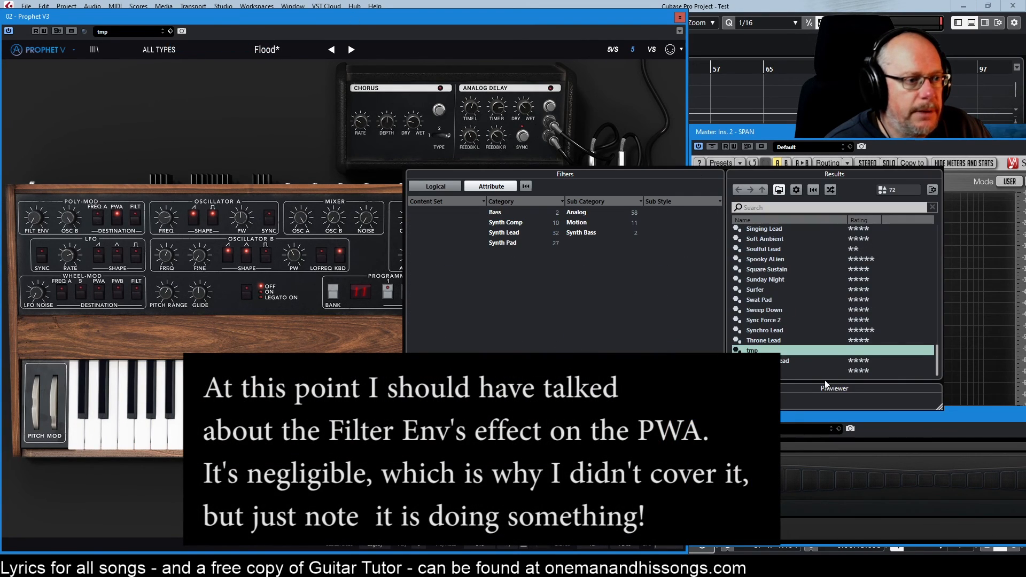
left_click(762, 351)
double_click(761, 352)
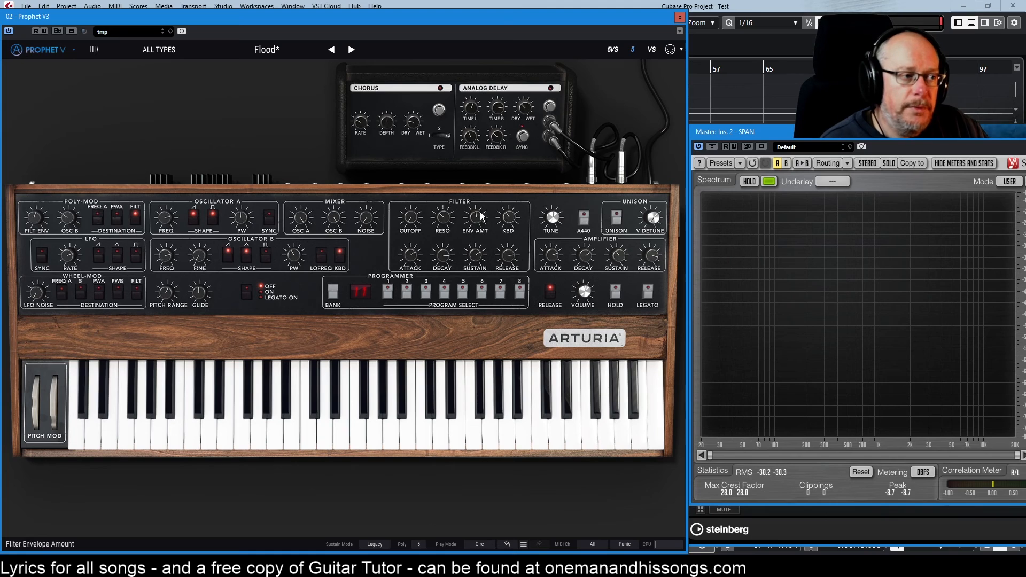
Step: Raise Poly-Mod's oscillator B amount and the filter cutoff so that oscillator B modulates the filter
mouse_move(480, 219)
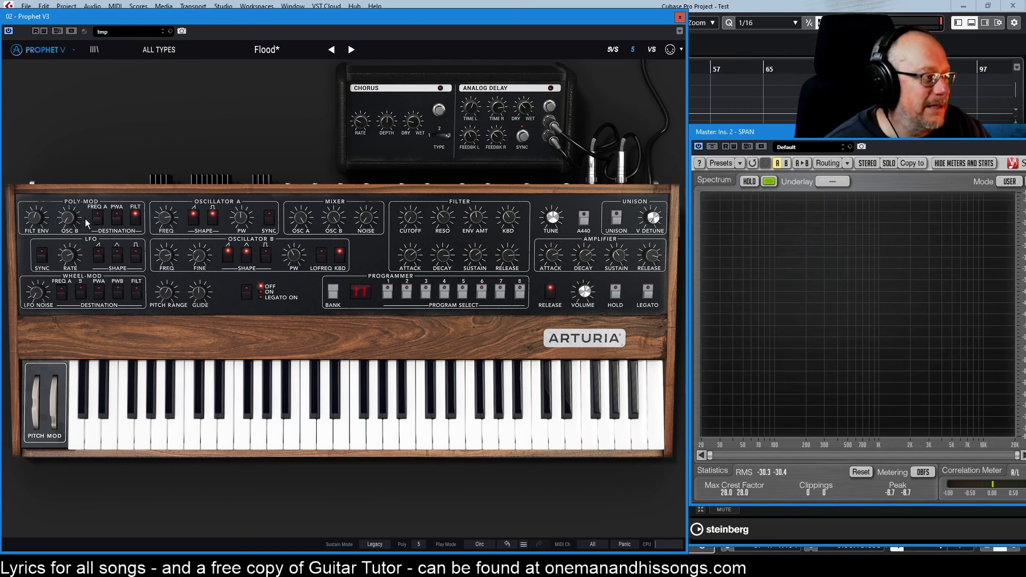
mouse_move(70, 216)
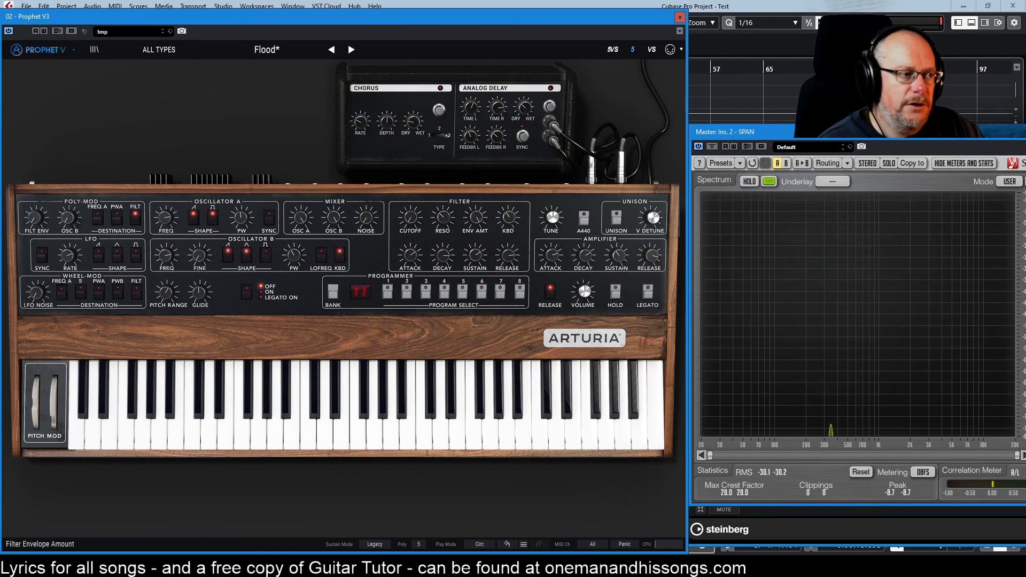
mouse_move(34, 218)
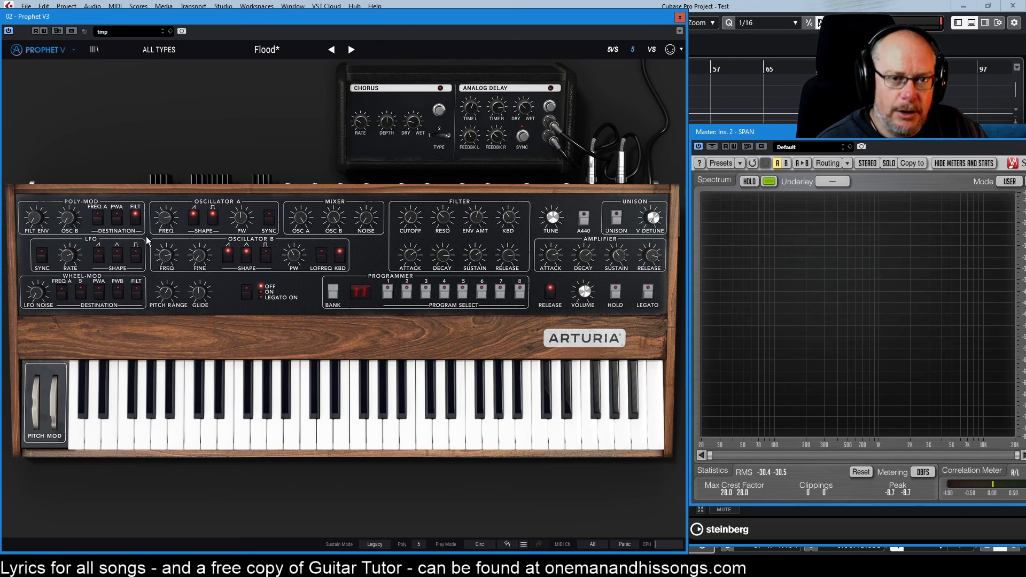
mouse_move(69, 219)
scroll(70, 219, "up", 4)
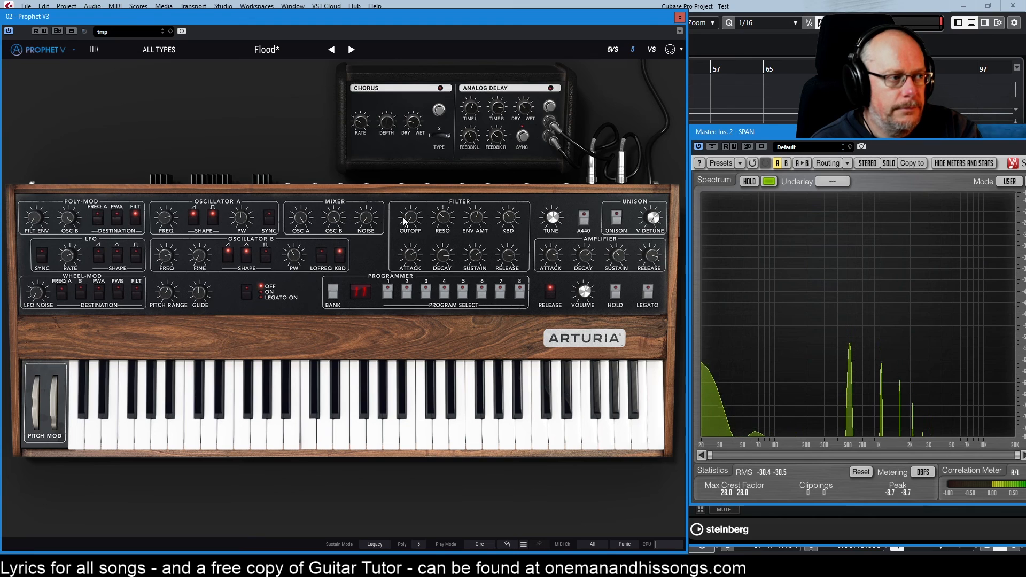
left_click_drag(412, 219, 412, 178)
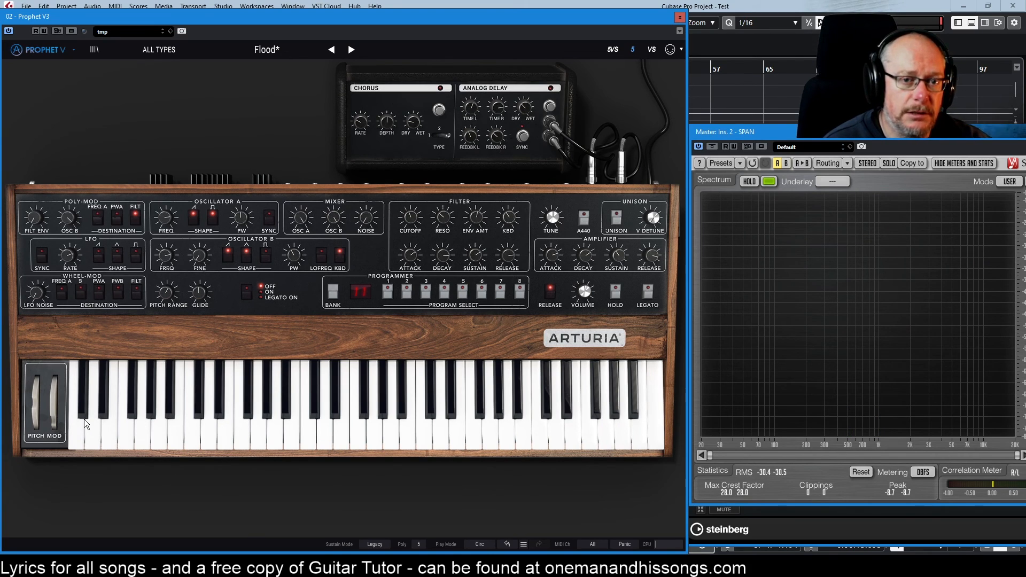
Step: Enable oscillator B's low-frequency mode and try slower and faster filter modulation rates, including -18 semitones
left_click(325, 259)
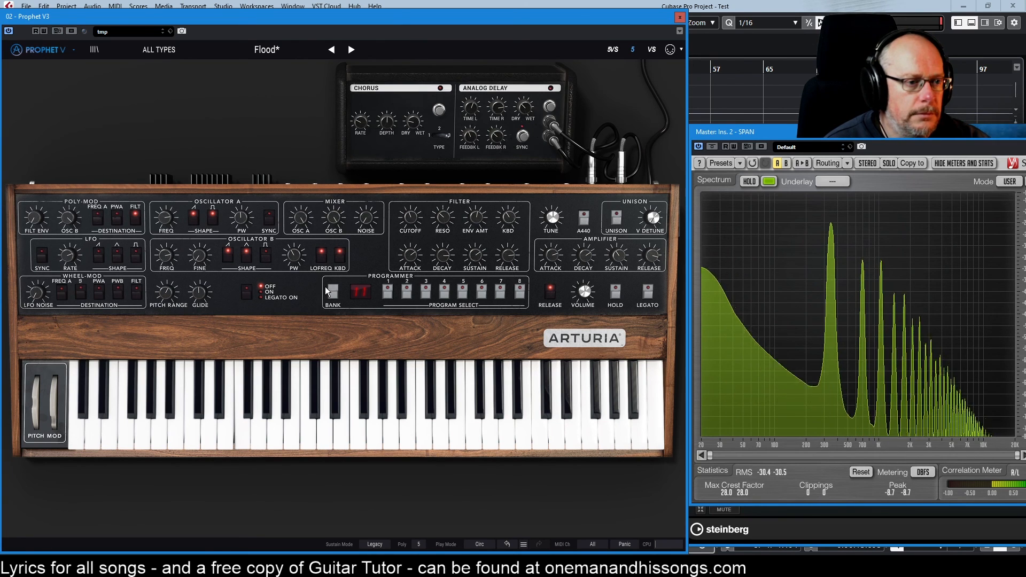
mouse_move(166, 255)
left_click_drag(165, 255, 166, 293)
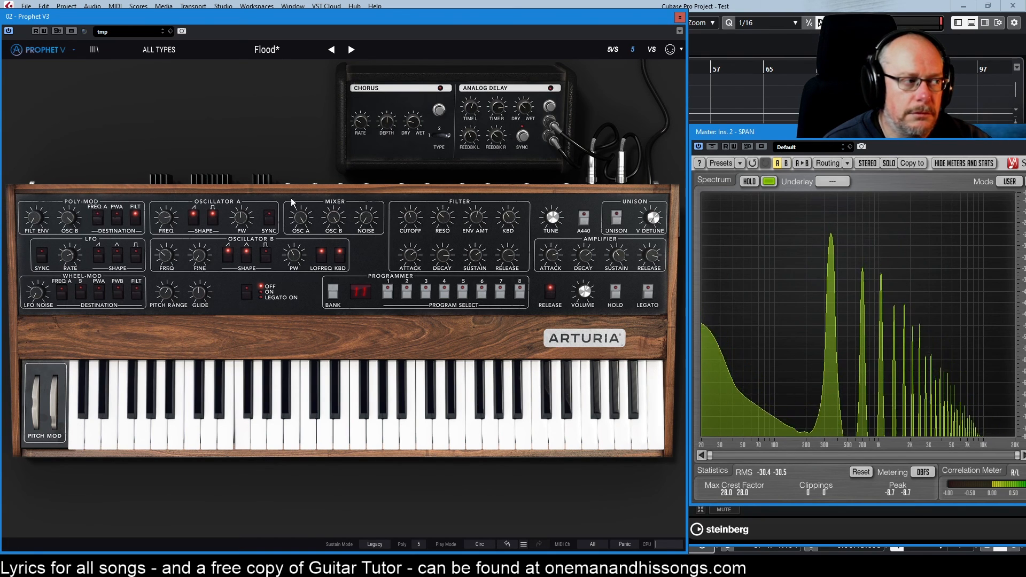
left_click_drag(168, 253, 167, 270)
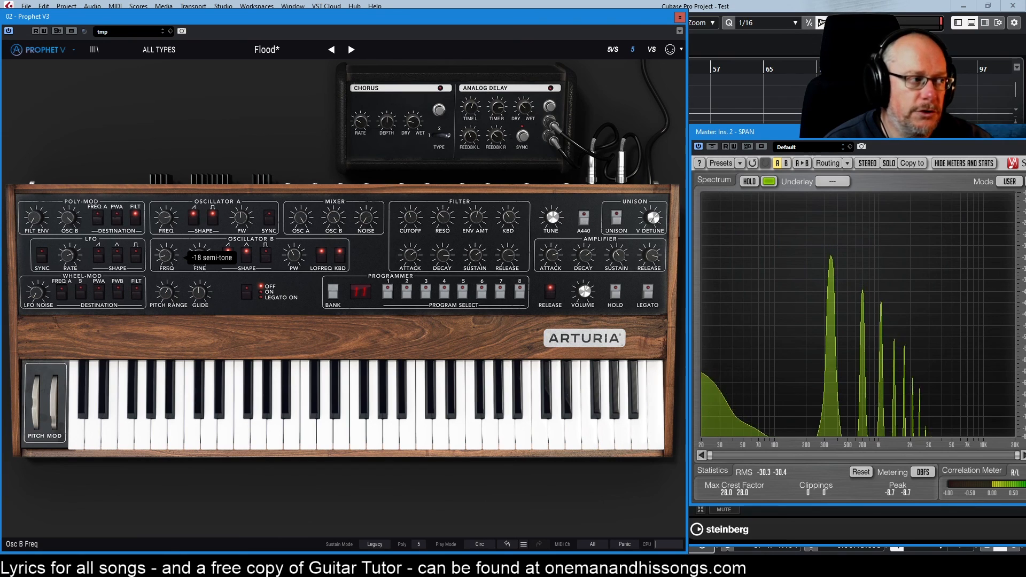
left_click_drag(166, 256, 166, 191)
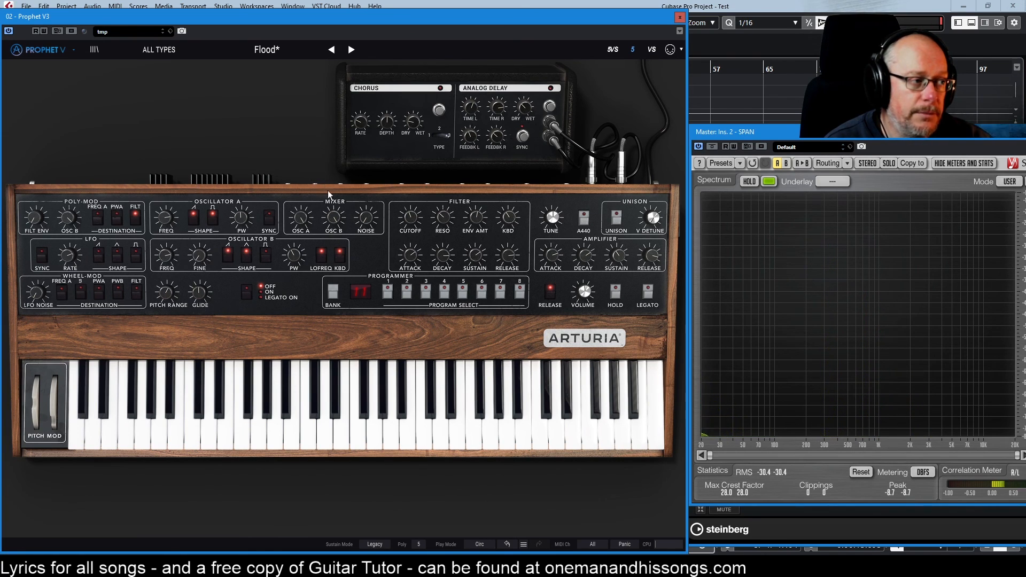
Step: Turn off oscillator B's low-frequency mode and set its frequency to +5 semitones
left_click(320, 259)
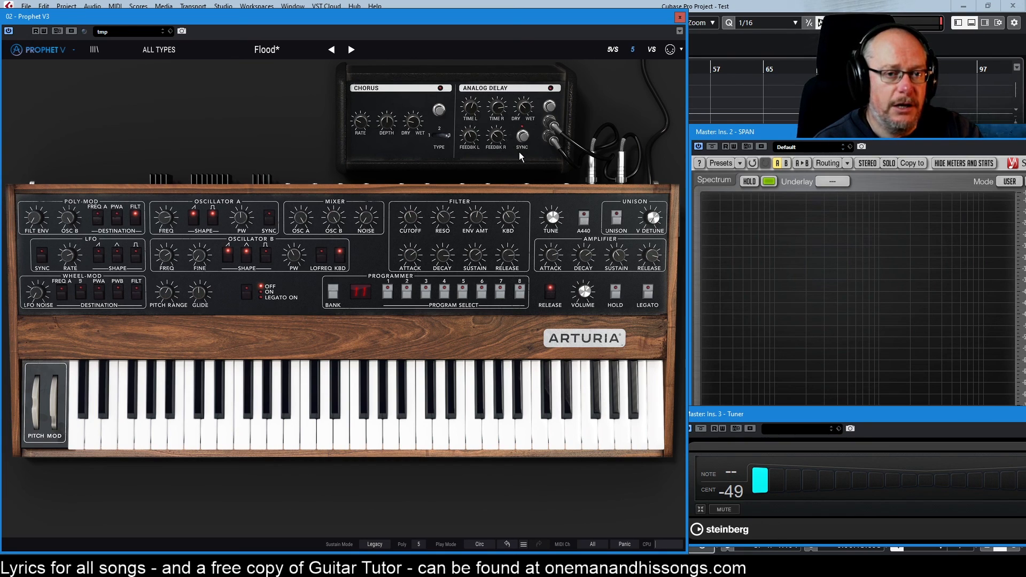
mouse_move(335, 218)
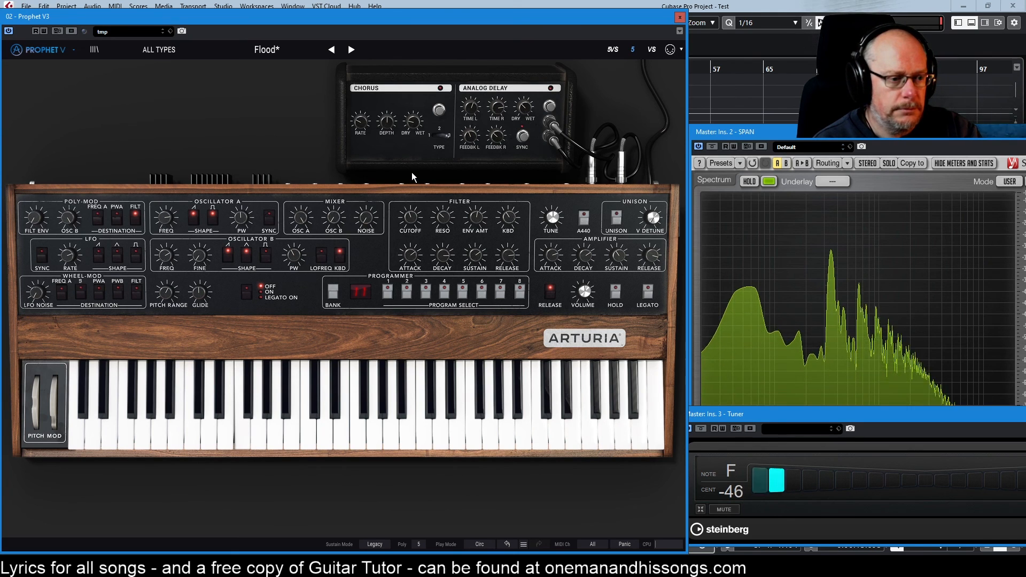
left_click_drag(167, 256, 166, 257)
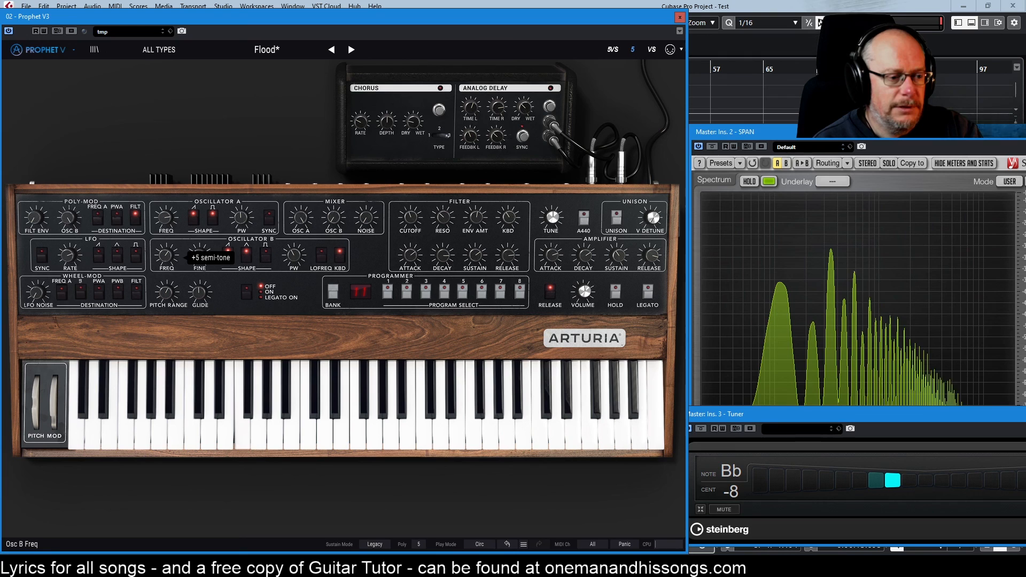
left_click_drag(166, 257, 166, 256)
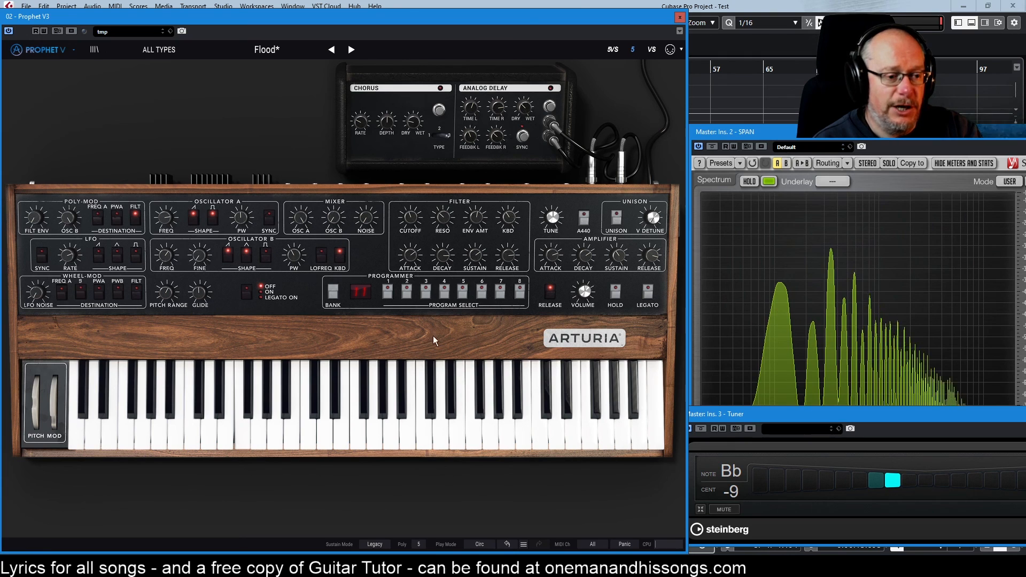
right_click(727, 470)
left_click(607, 503)
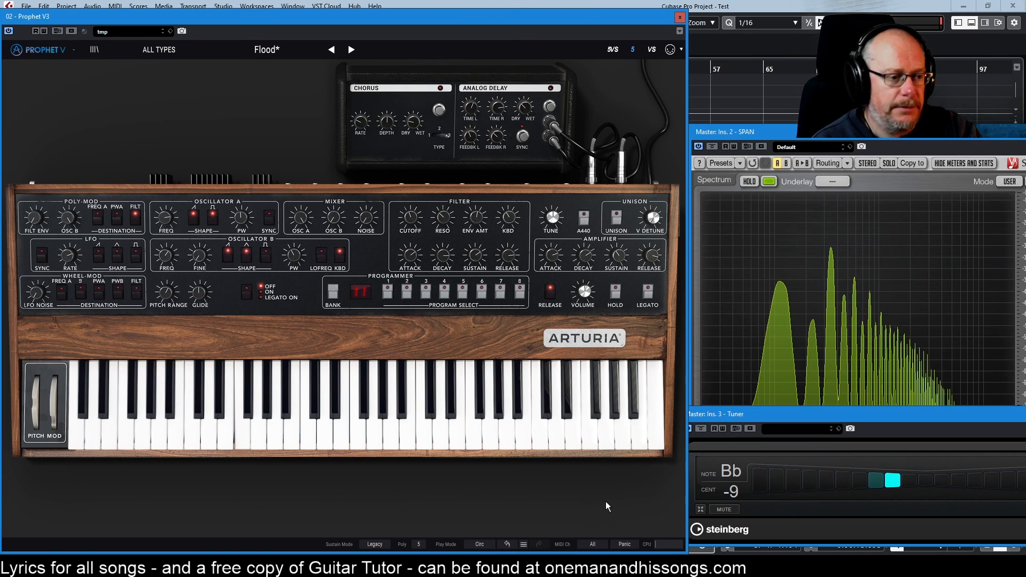
Step: Lower oscillator B's frequency in stages to -10 and -12 semitones
mouse_move(167, 258)
left_mouse_down()
mouse_move(167, 278)
mouse_move(181, 256)
left_mouse_up()
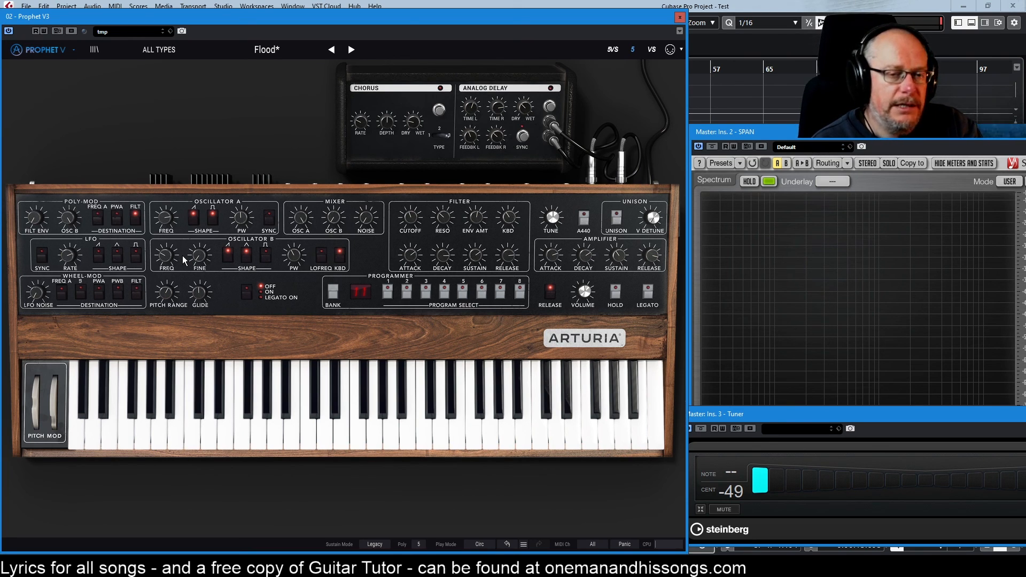
mouse_move(165, 256)
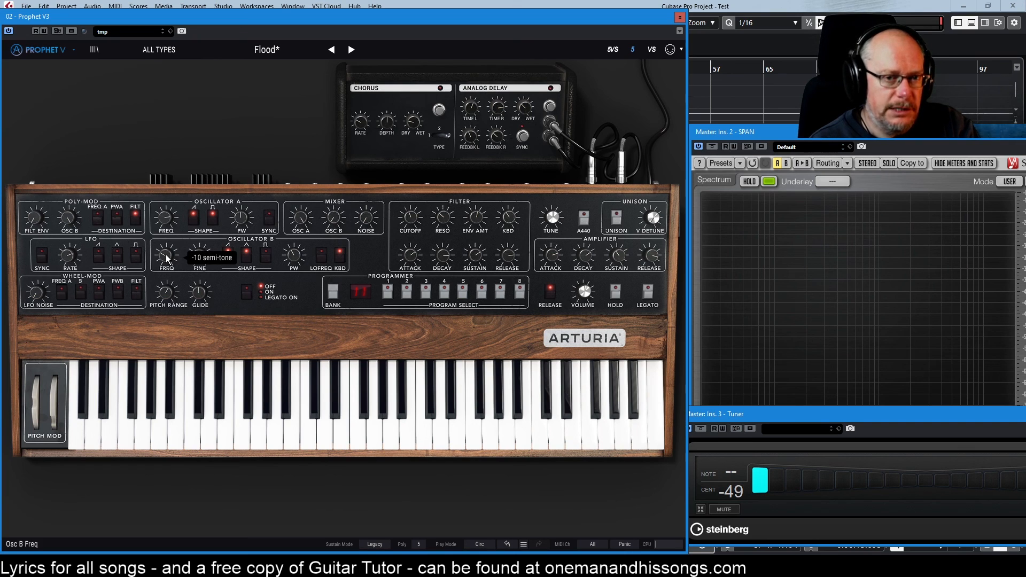
left_click(163, 254)
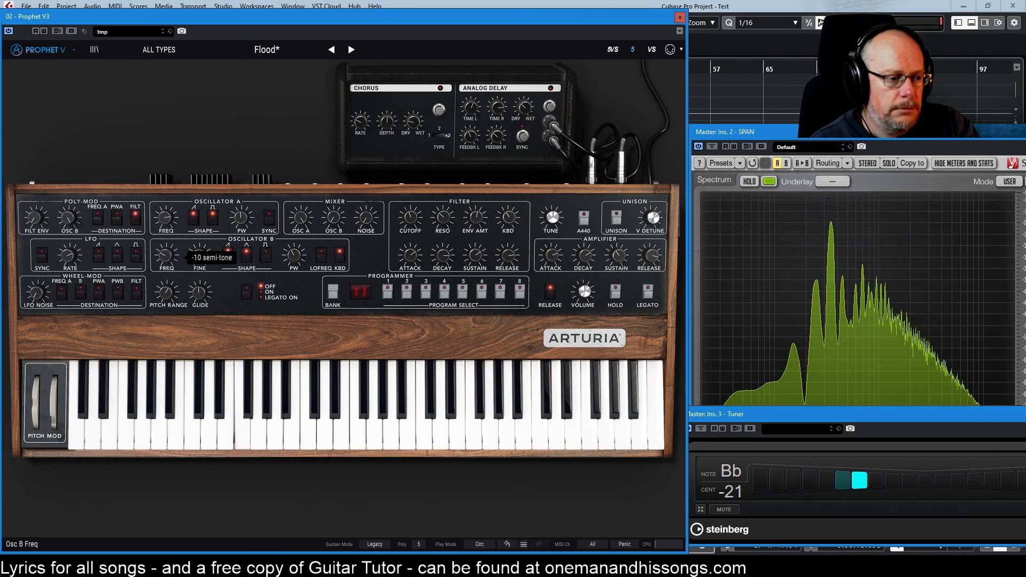
left_click_drag(165, 255, 165, 260)
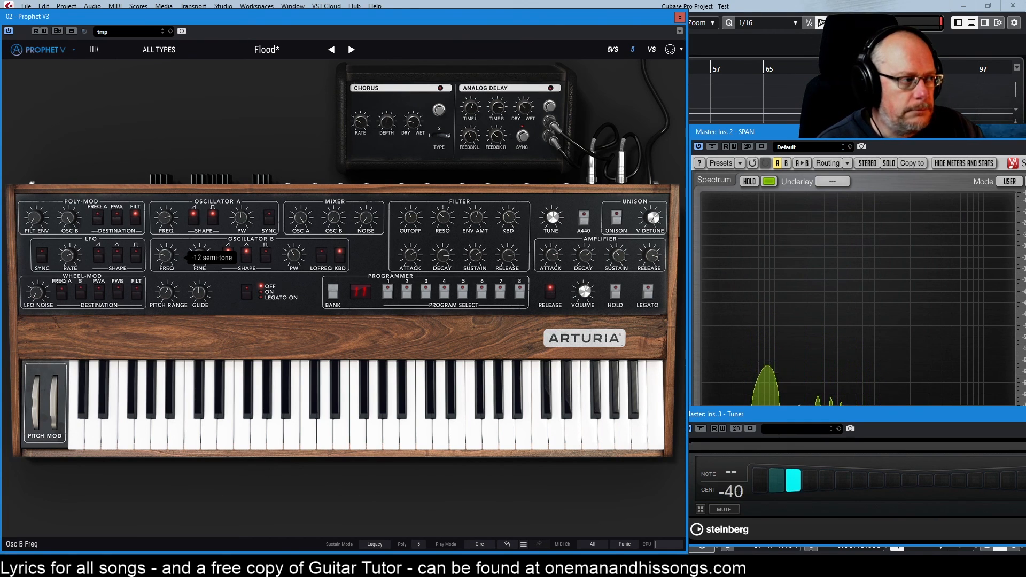
Step: Reload the tmp preset and switch off pulse width A as a Poly-Mod destination
left_click(170, 31)
left_click(201, 47)
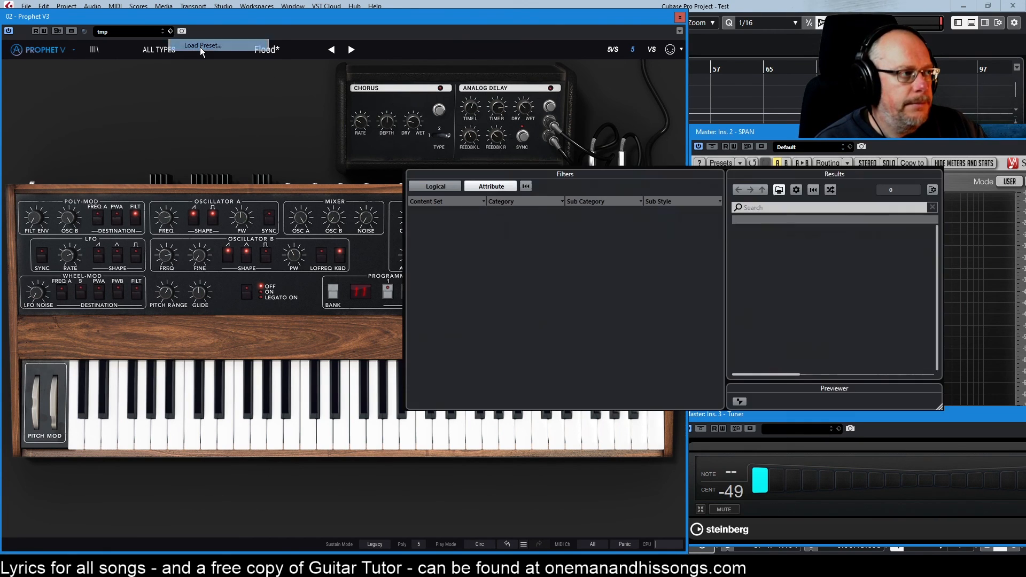
left_click(764, 351)
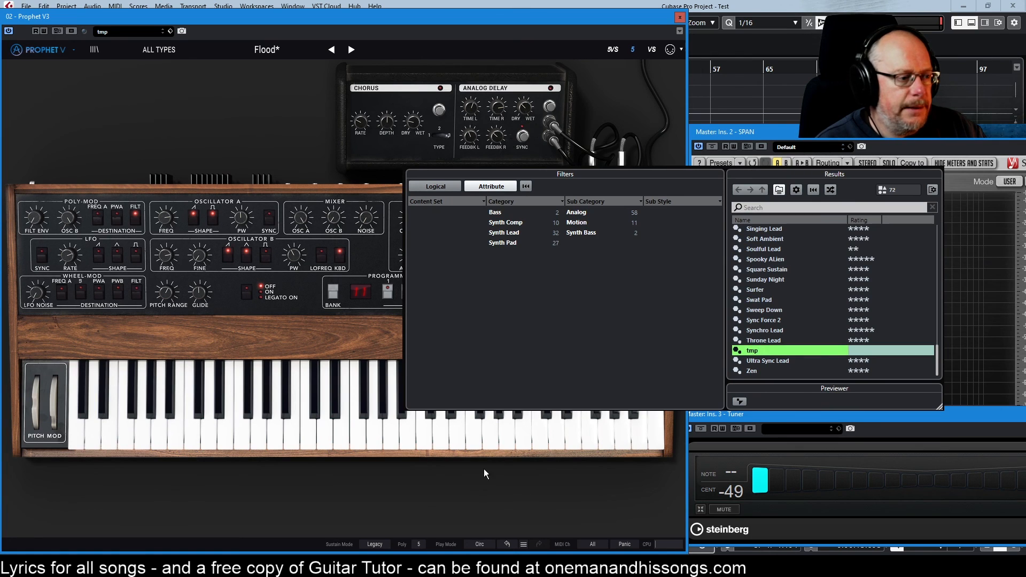
left_click(497, 499)
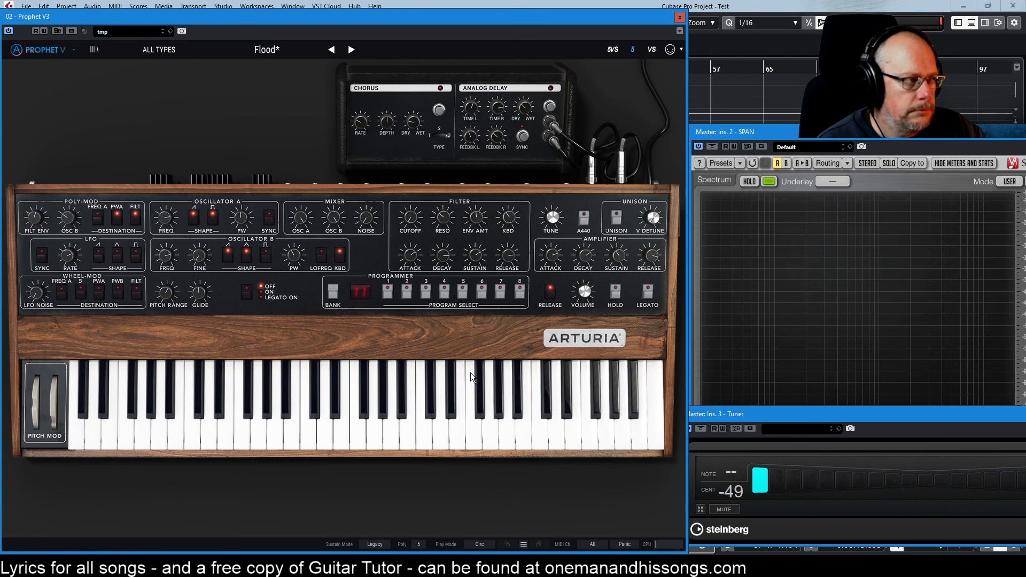
left_click(117, 217)
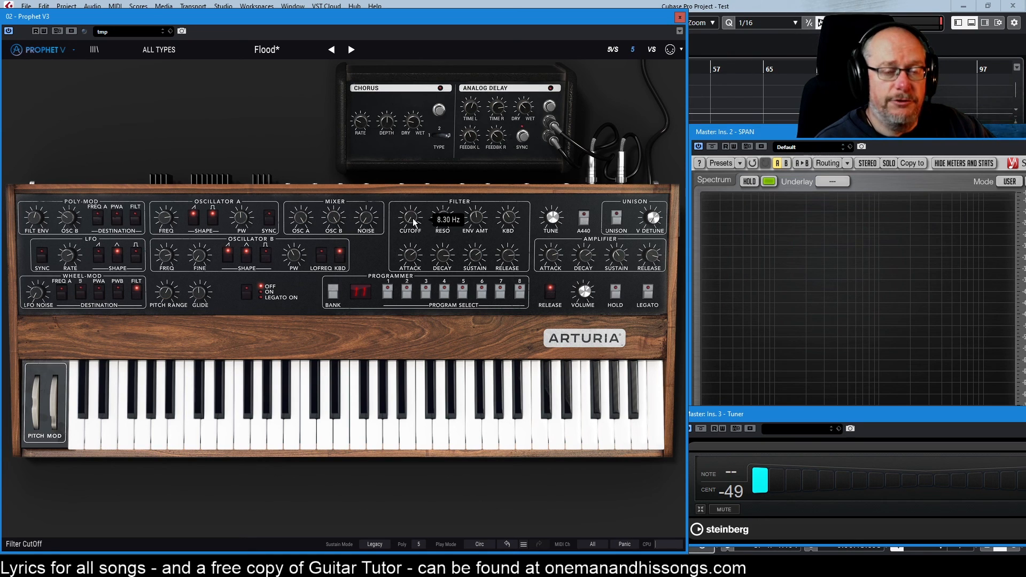
Step: Raise the filter cutoff and try an LFO rate of 1.19 Hz with the SPAN analyzer in front of the Tuner
left_click_drag(412, 218, 412, 184)
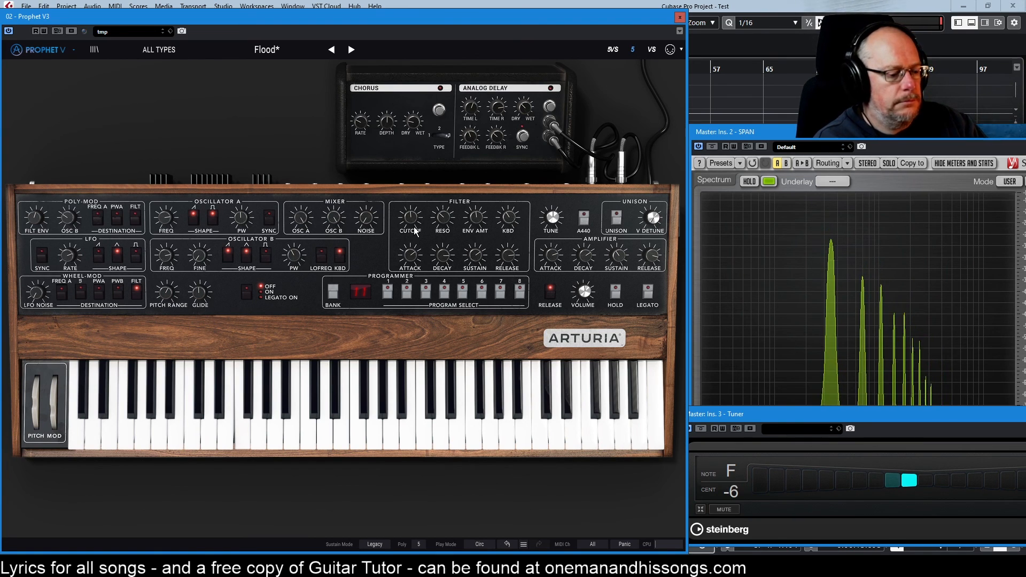
left_click(786, 133)
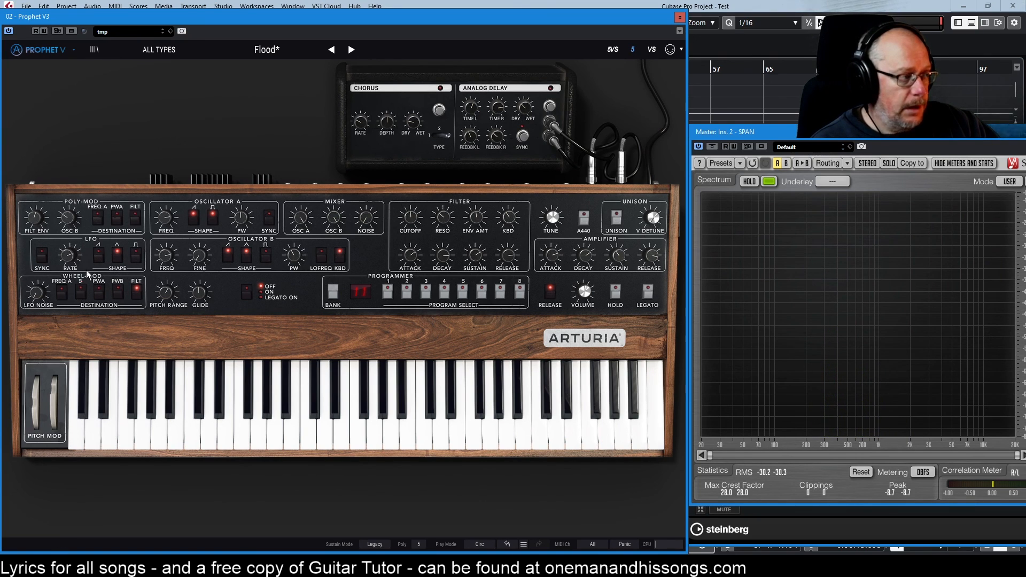
mouse_move(69, 254)
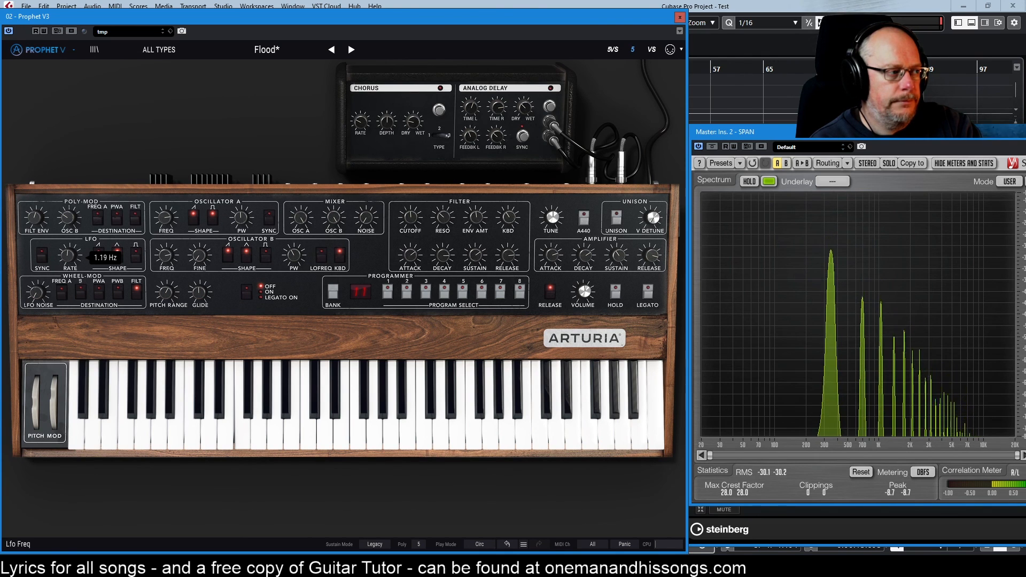
mouse_move(413, 216)
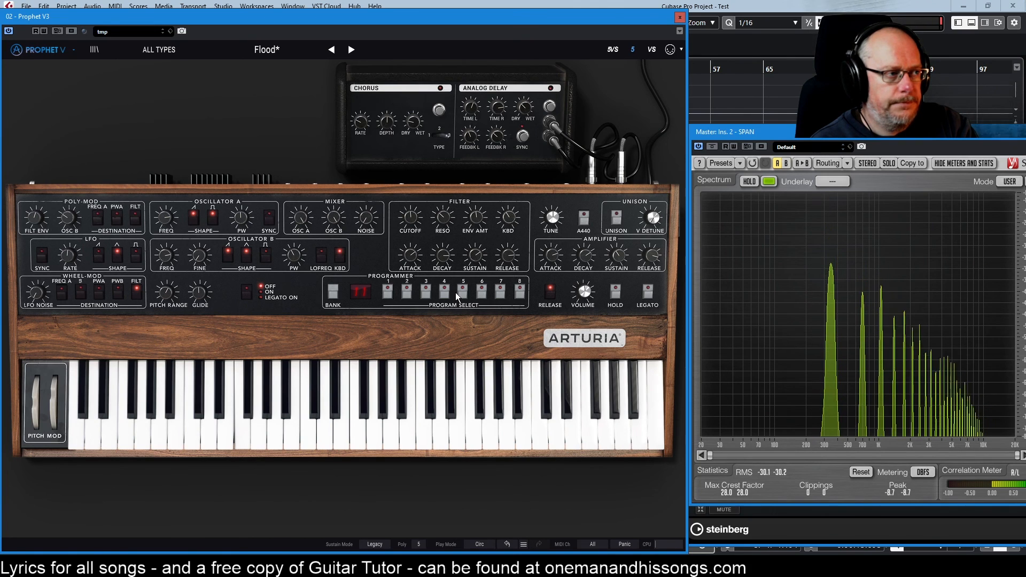
Step: Reload the original Flood preset and switch off its chorus and analog delay
left_click(352, 49)
left_click(332, 50)
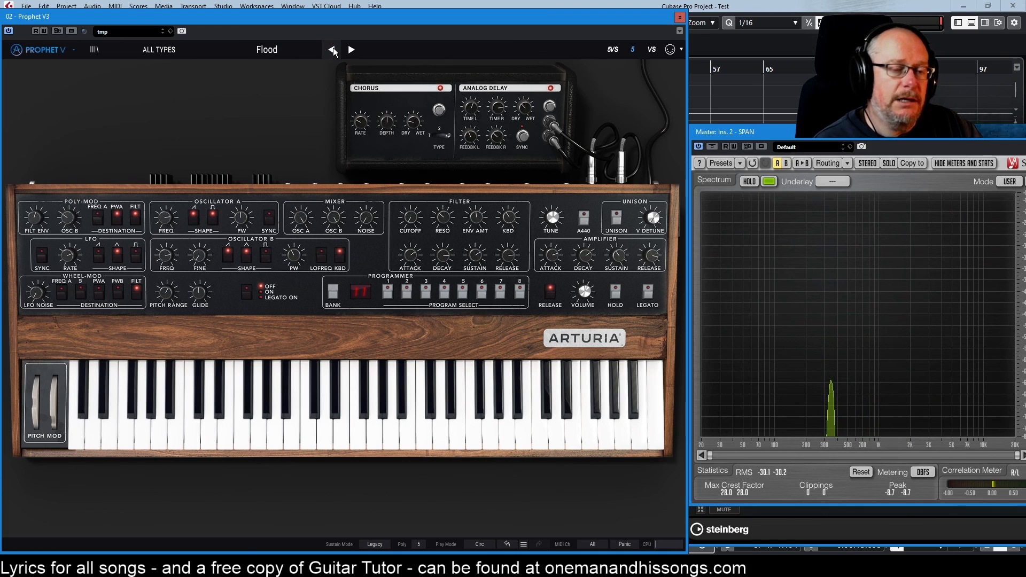
left_click(439, 109)
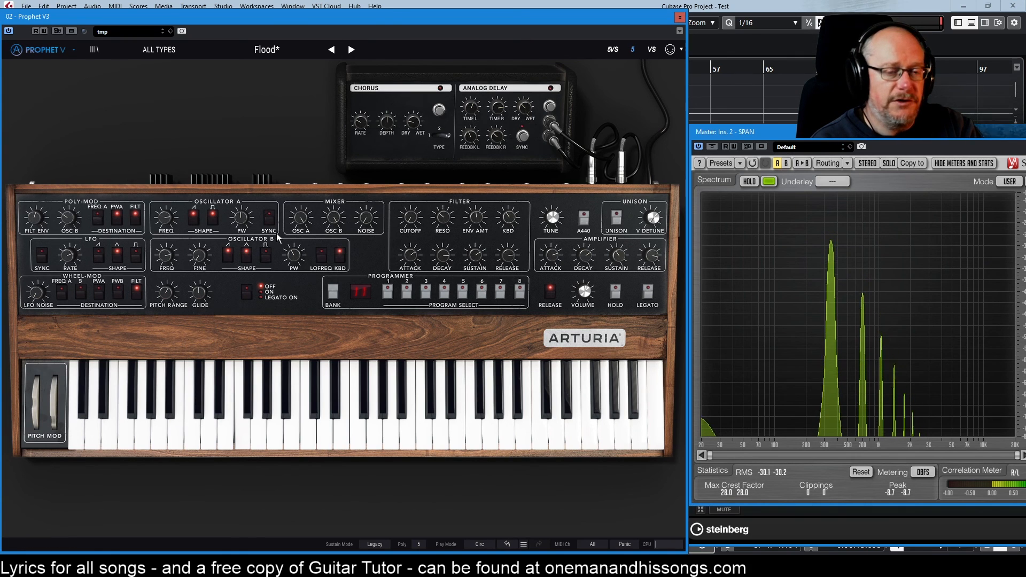
Step: Lower the LFO rate and adjust the chorus dry/wet mix with the chorus and analog delay re-enabled
mouse_move(409, 220)
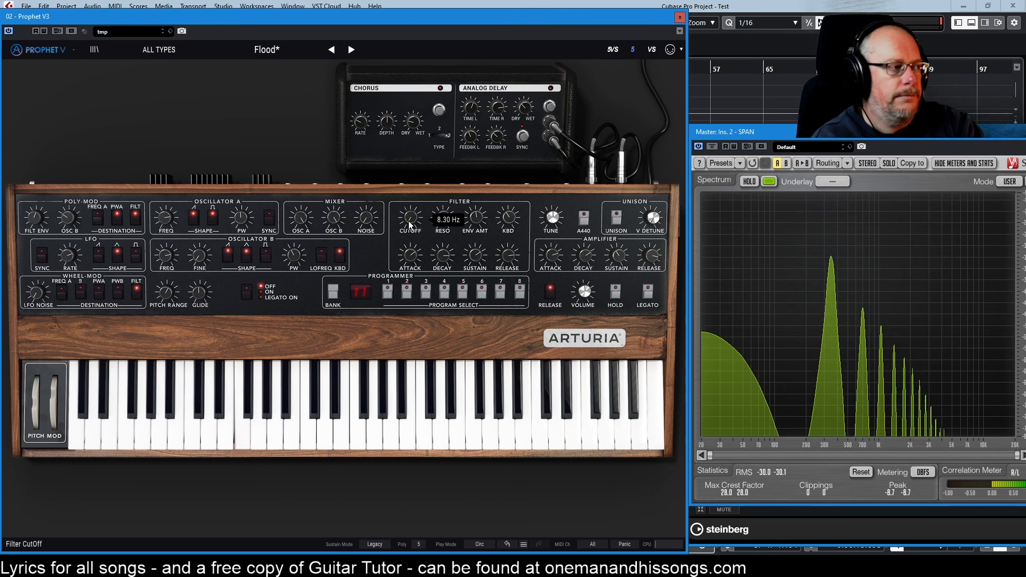
left_click_drag(68, 255, 69, 283)
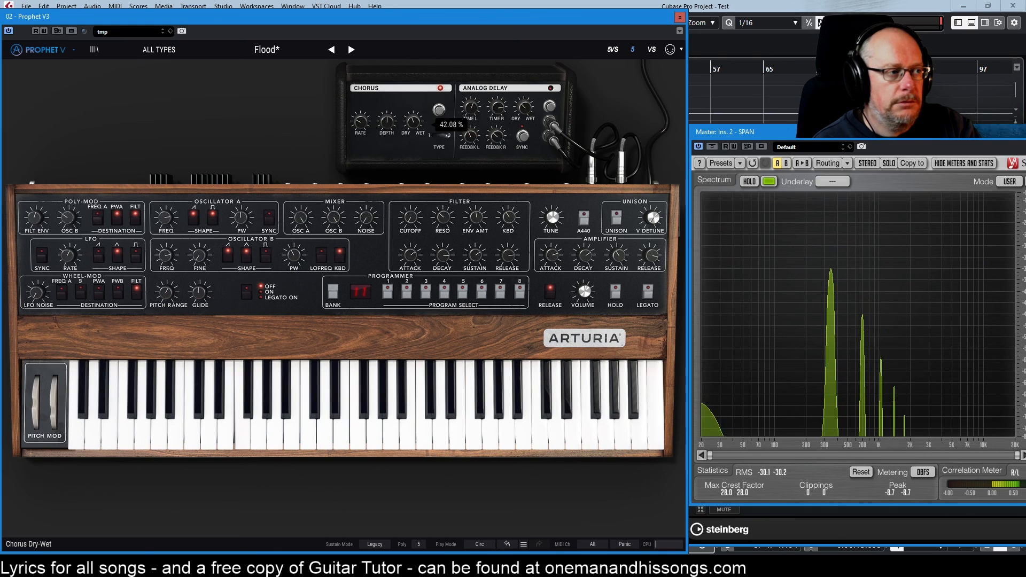
mouse_move(413, 122)
left_mouse_down()
mouse_move(413, 92)
mouse_move(413, 119)
left_mouse_up()
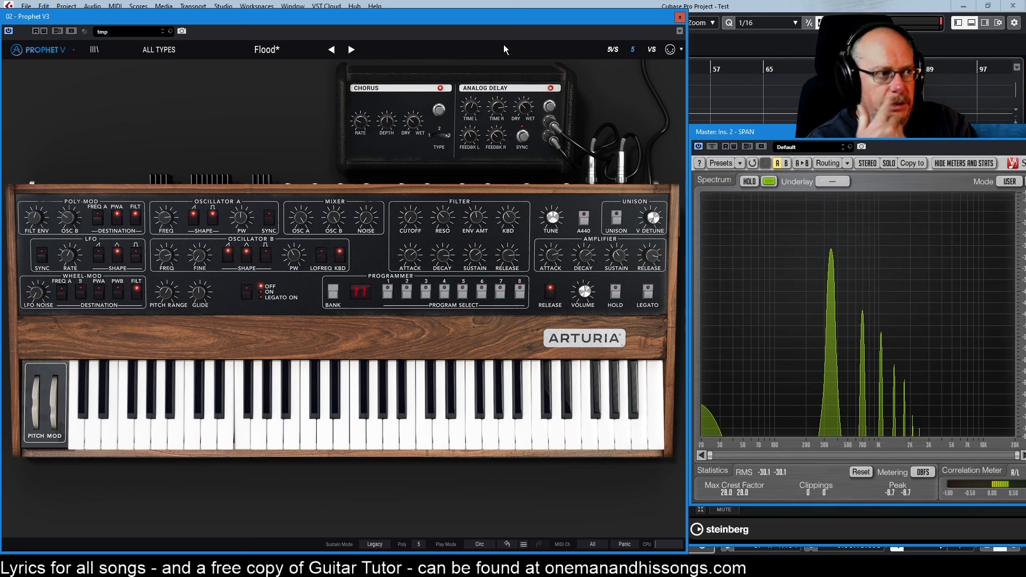
mouse_move(473, 109)
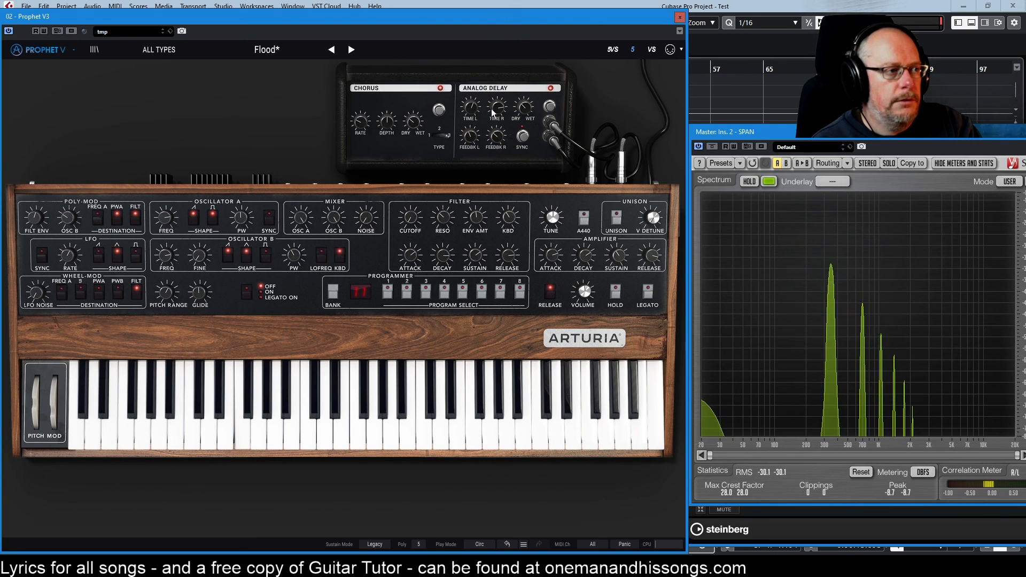